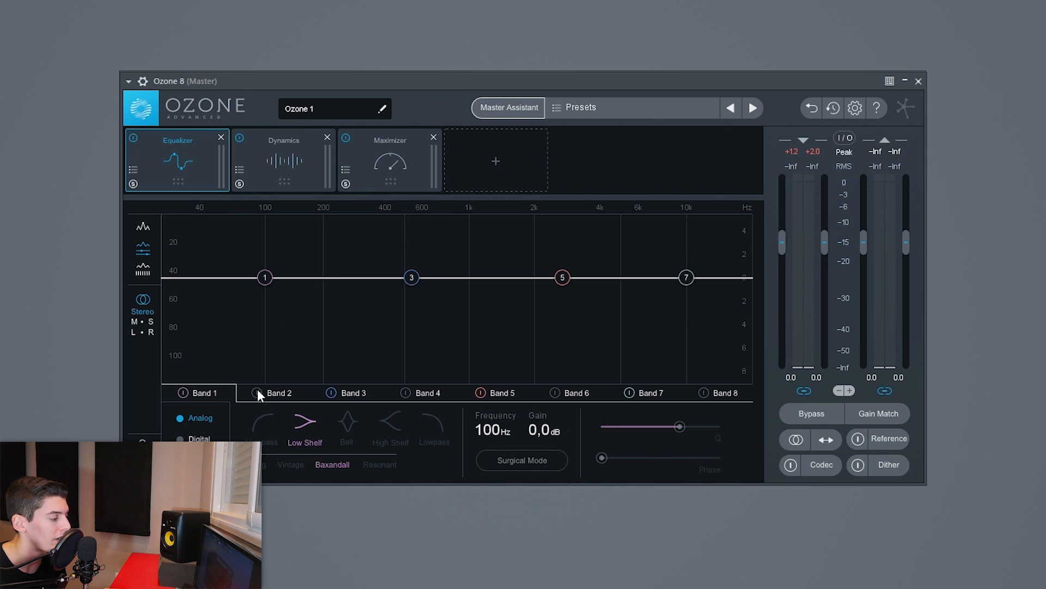
- Enable Band 2 in the equalizer and reposition bands 2, 3, 5 and 7, placing band 7 at about 2.50 kHz
{"action": "left_click", "coordinate": [257, 392]}
{"action": "left_click_drag", "start_coordinate": [562, 278], "coordinate": [492, 279]}
{"action": "left_click_drag", "start_coordinate": [686, 278], "coordinate": [556, 279]}
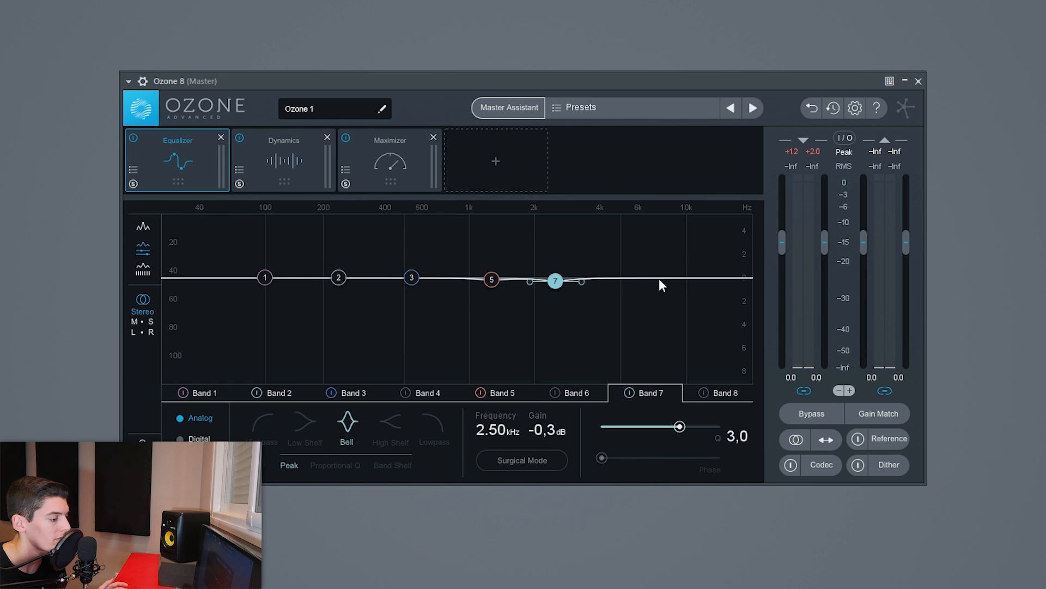
{"action": "left_click_drag", "start_coordinate": [412, 278], "coordinate": [660, 279]}
{"action": "left_click_drag", "start_coordinate": [338, 277], "coordinate": [400, 279]}
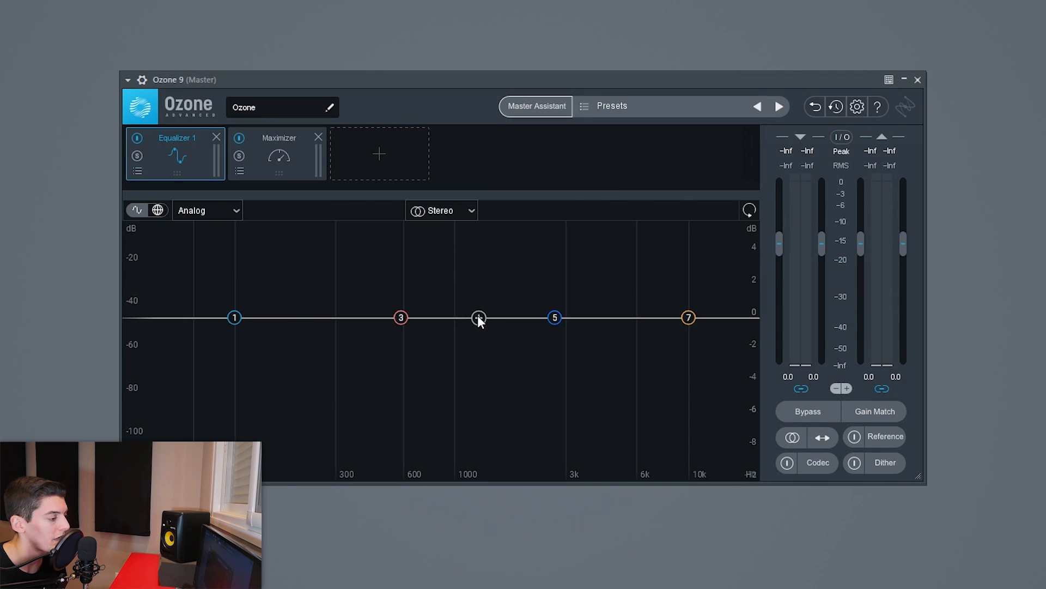
- In Ozone 9's Equalizer 1, add four nodes between the existing bands and move band 8 to about 6963 Hz
{"action": "left_click", "coordinate": [477, 317]}
{"action": "left_click", "coordinate": [334, 317]}
{"action": "left_click", "coordinate": [616, 317]}
{"action": "left_click", "coordinate": [663, 317]}
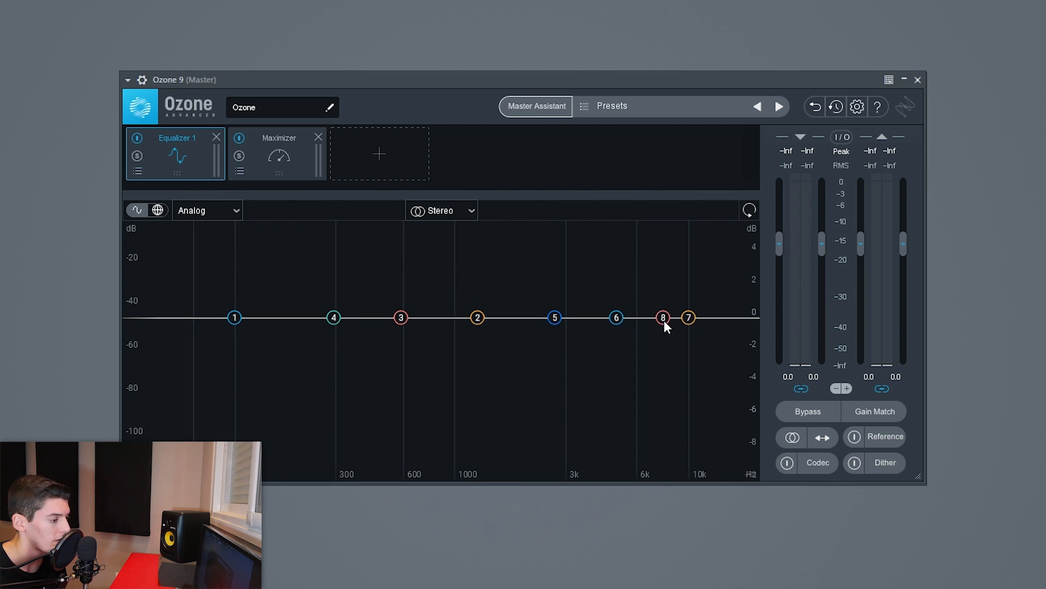
{"action": "left_click_drag", "start_coordinate": [657, 321], "coordinate": [652, 318]}
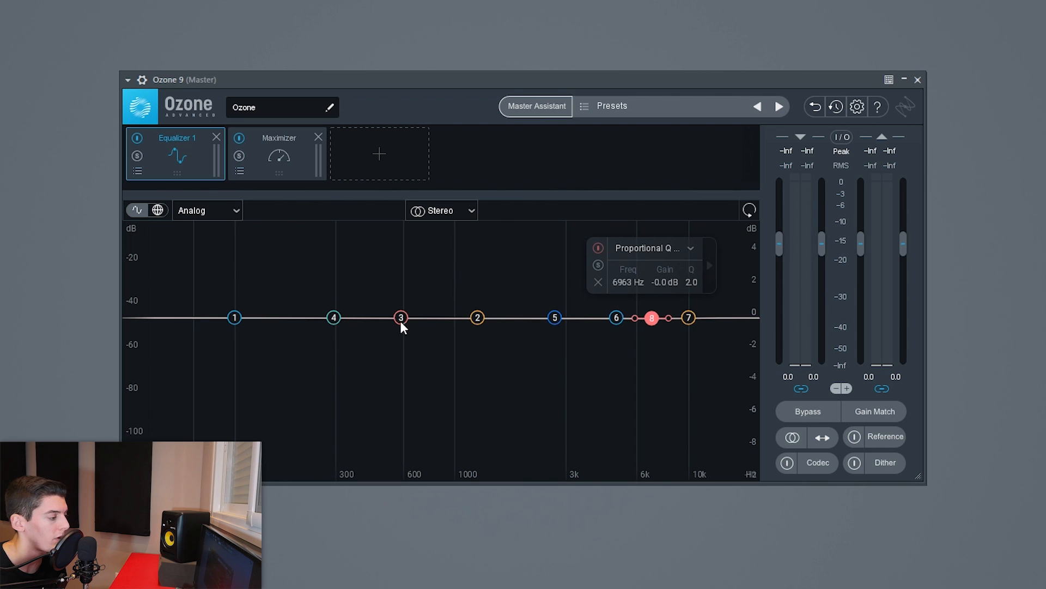
{"action": "left_click", "coordinate": [157, 211]}
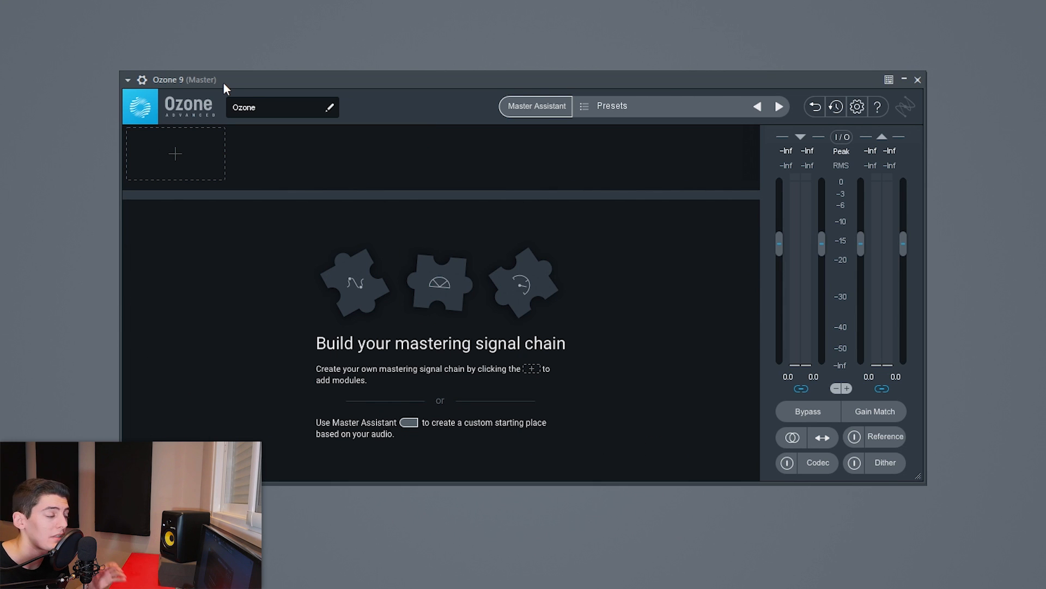
{"action": "left_click", "coordinate": [172, 144]}
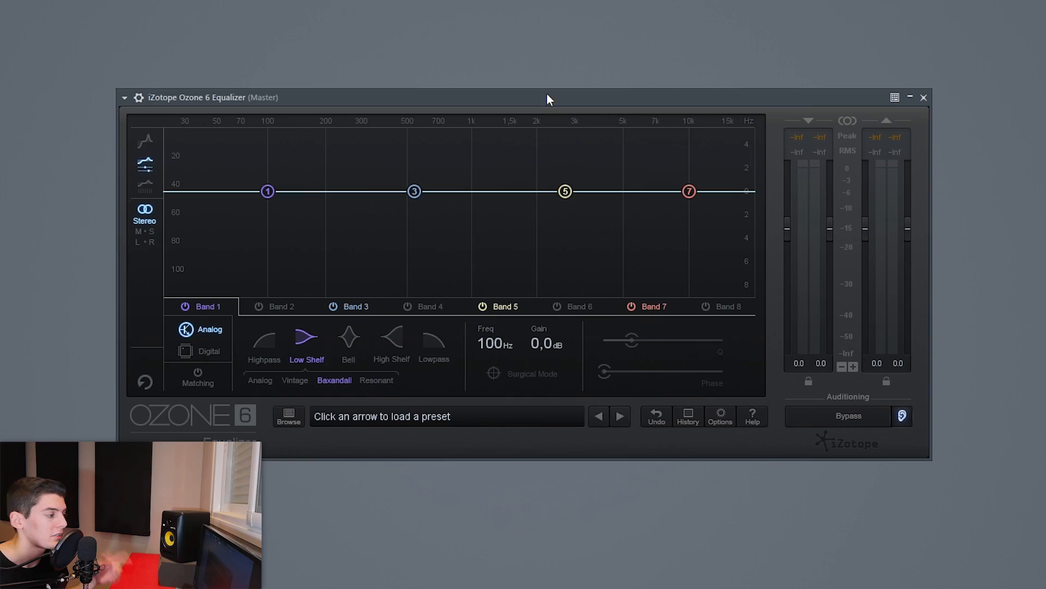
- In the Ozone 6 Equalizer, show the Matching controls and move band 3 to a higher frequency with a slight boost
{"action": "left_click", "coordinate": [198, 380]}
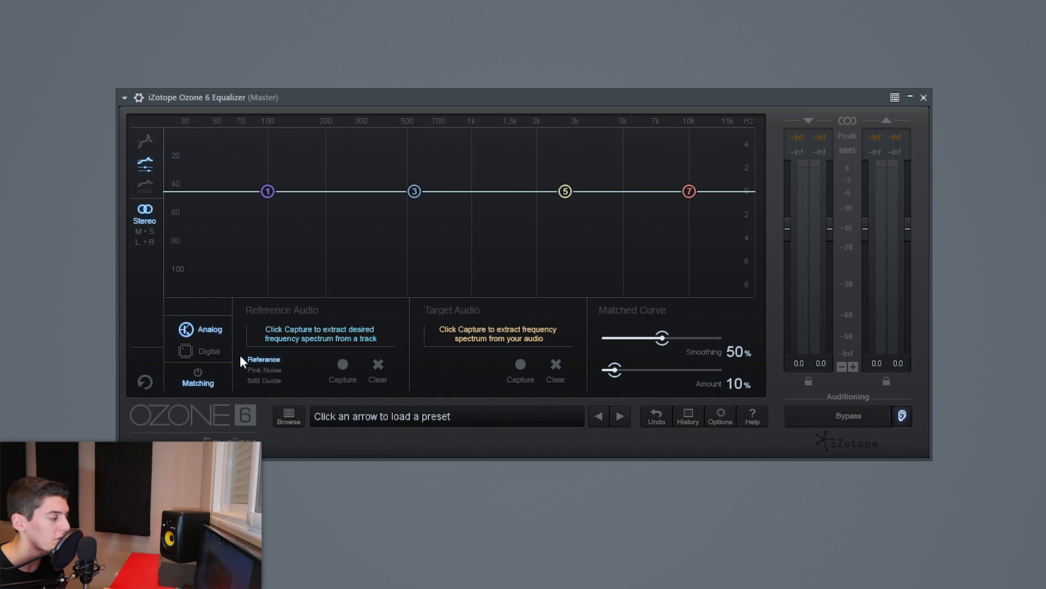
{"action": "left_click_drag", "start_coordinate": [417, 191], "coordinate": [467, 182]}
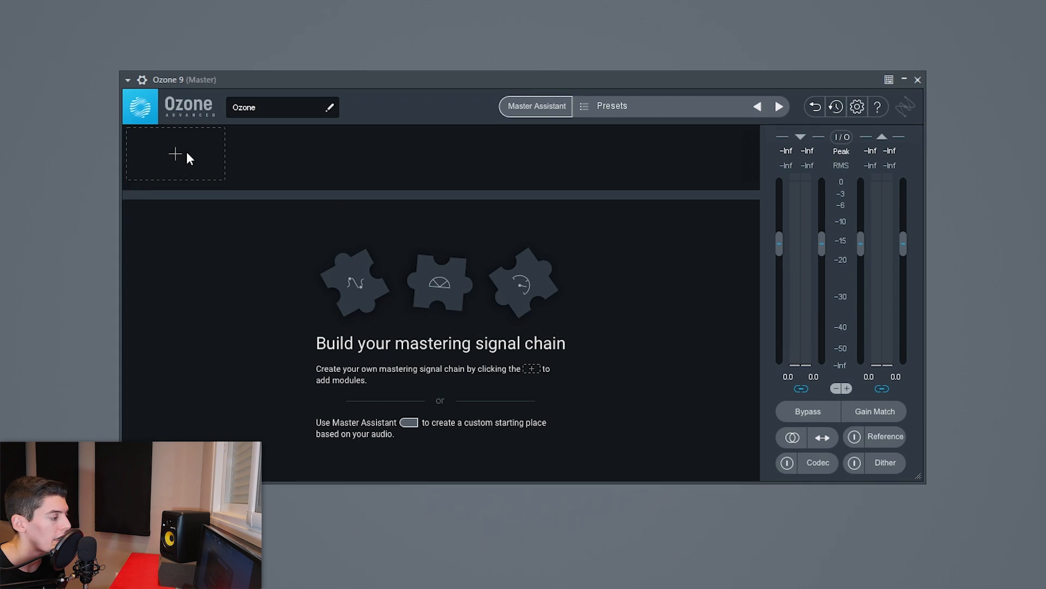
- In Ozone 9, add a Match EQ module and narrow its range from both ends, with the lower boundary at about 35 Hz
{"action": "left_click", "coordinate": [187, 155]}
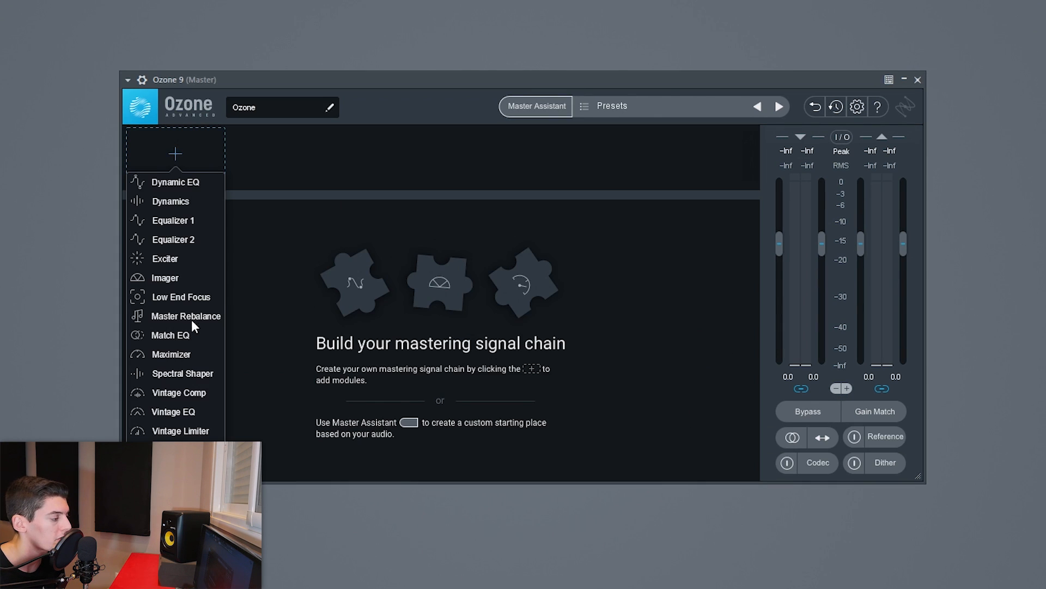
{"action": "left_click", "coordinate": [168, 337]}
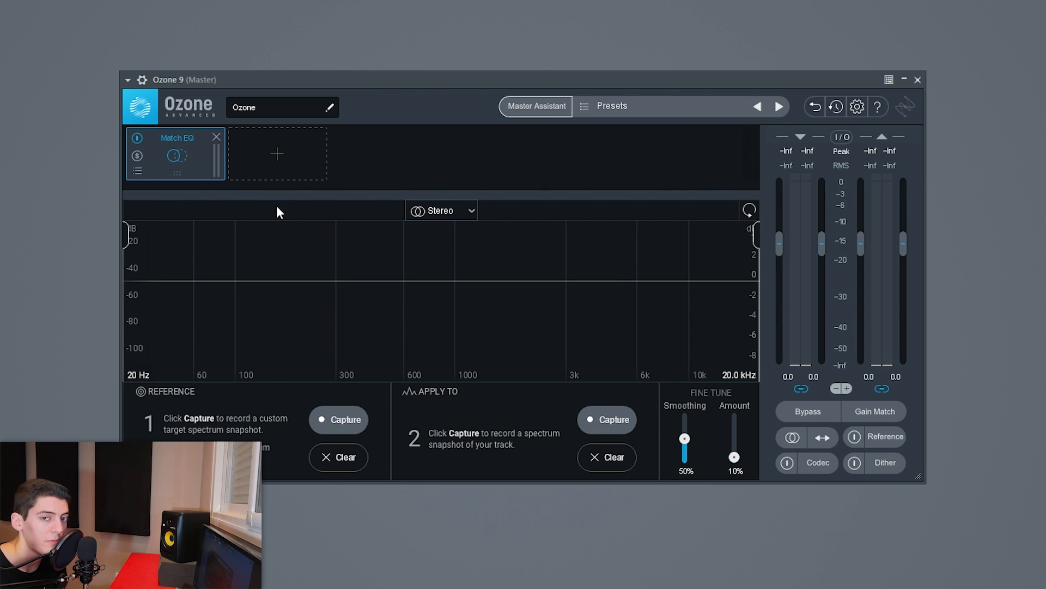
{"action": "left_click_drag", "start_coordinate": [128, 240], "coordinate": [155, 239]}
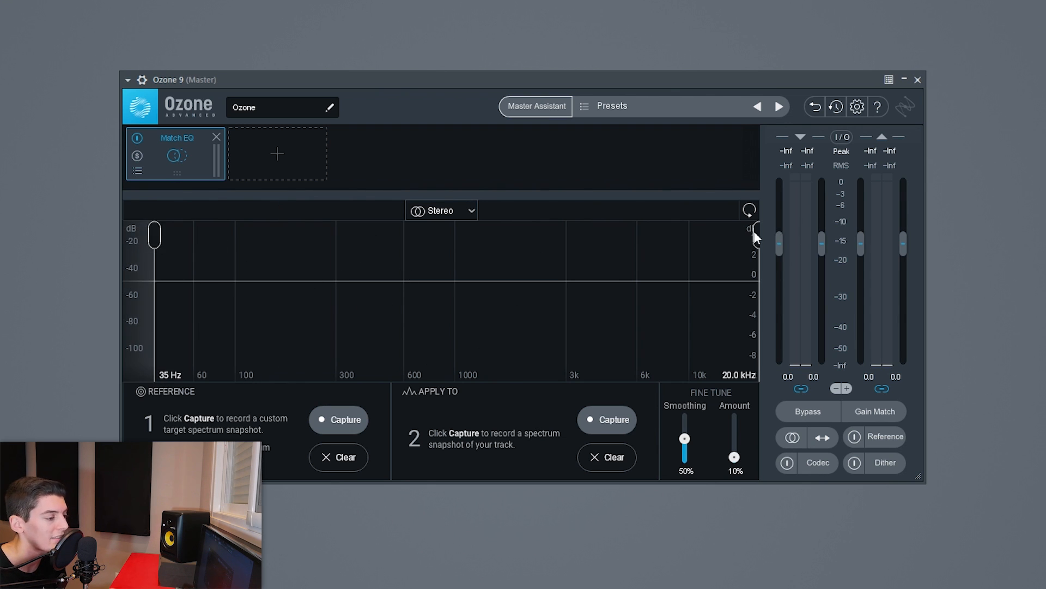
{"action": "left_click_drag", "start_coordinate": [754, 235], "coordinate": [736, 236]}
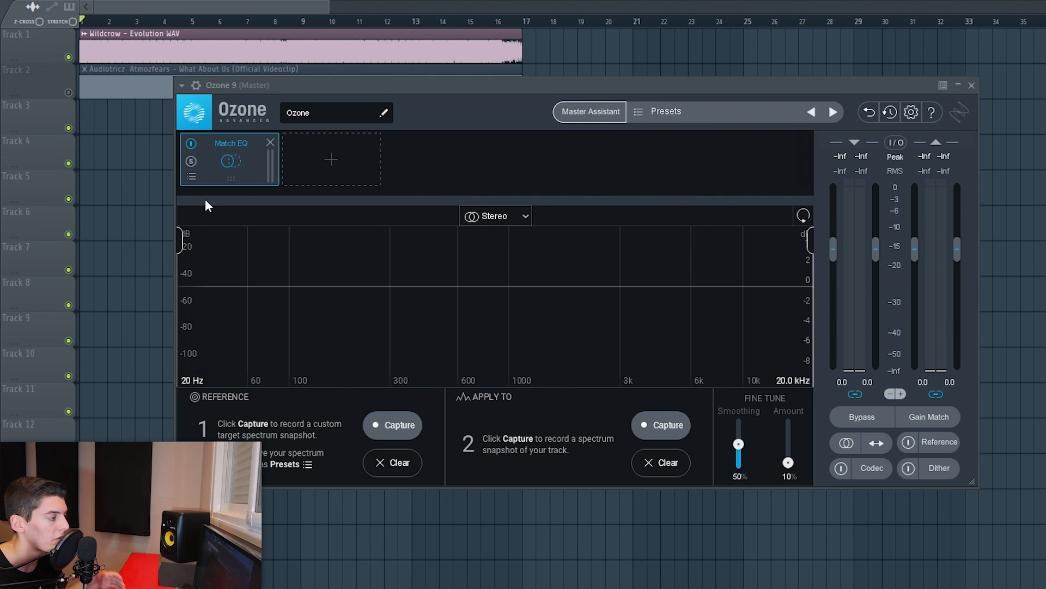
- Solo Track 2 and capture its spectrum during playback as the Match EQ reference
{"action": "right_click", "coordinate": [68, 93]}
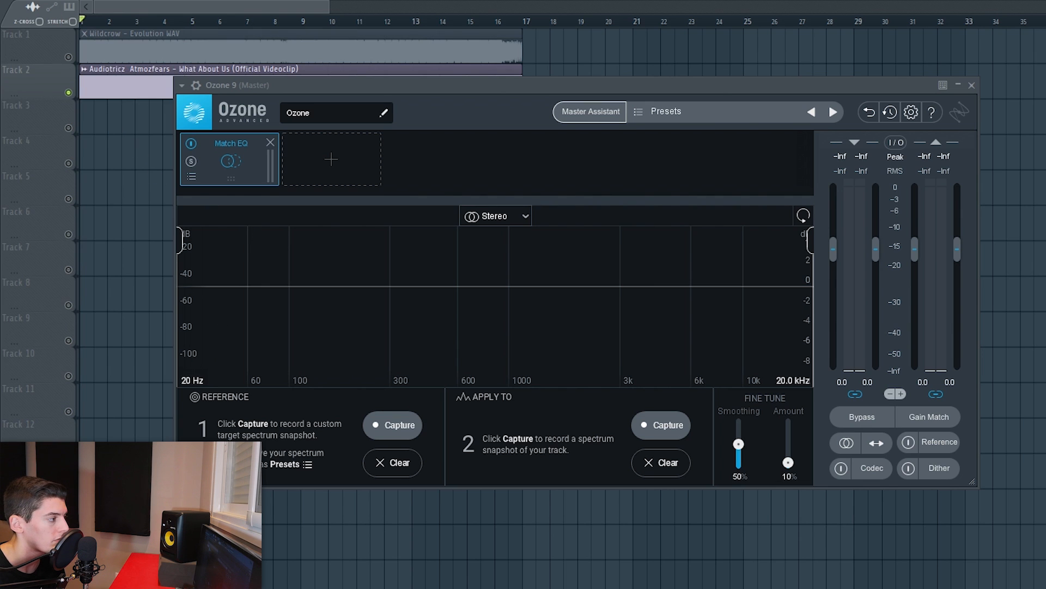
{"action": "left_click", "coordinate": [392, 424]}
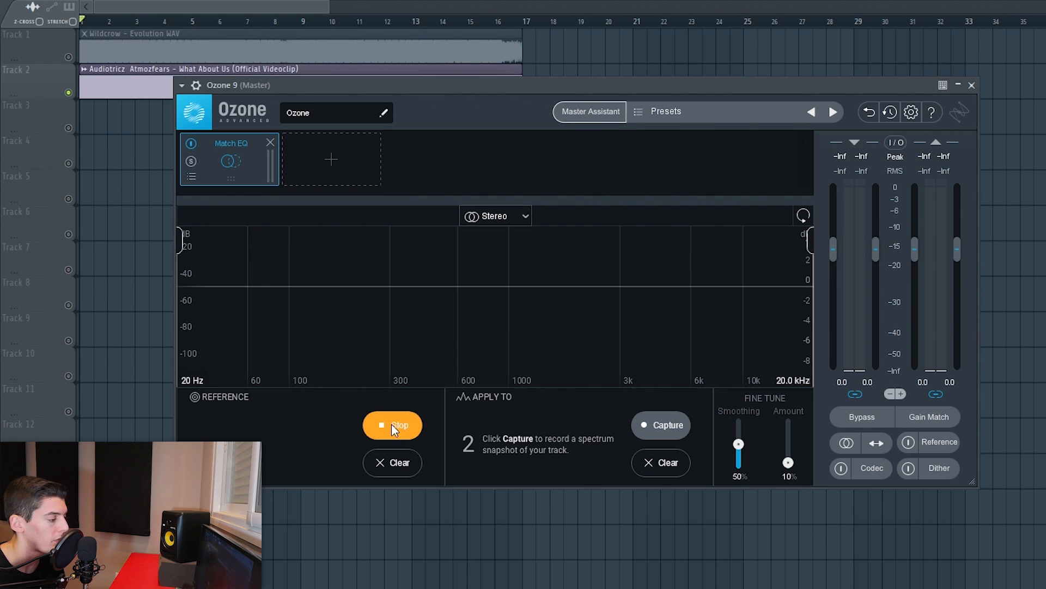
{"action": "key", "text": "space"}
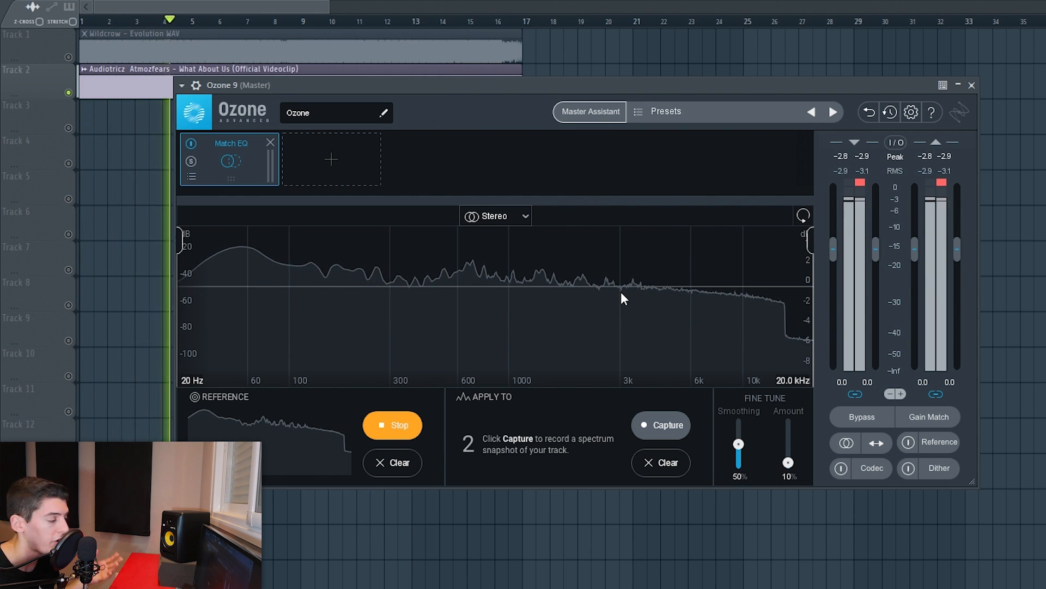
{"action": "left_click", "coordinate": [393, 426]}
{"action": "key", "text": "space"}
- Solo Track 1 and capture its spectrum during playback as the Match EQ Apply To snapshot
{"action": "right_click", "coordinate": [68, 58]}
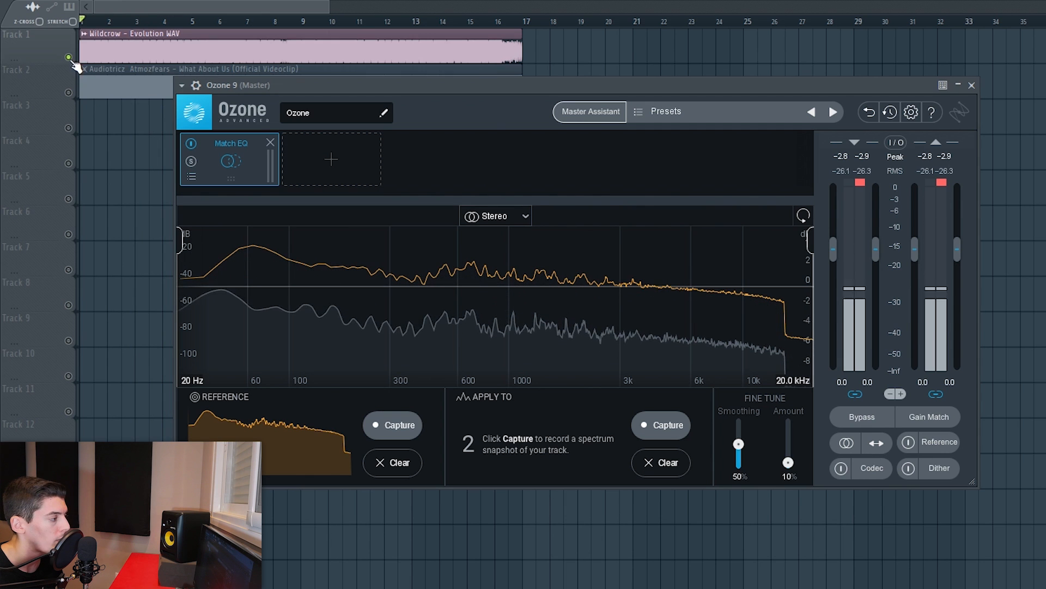
{"action": "left_click", "coordinate": [656, 431]}
{"action": "key", "text": "space"}
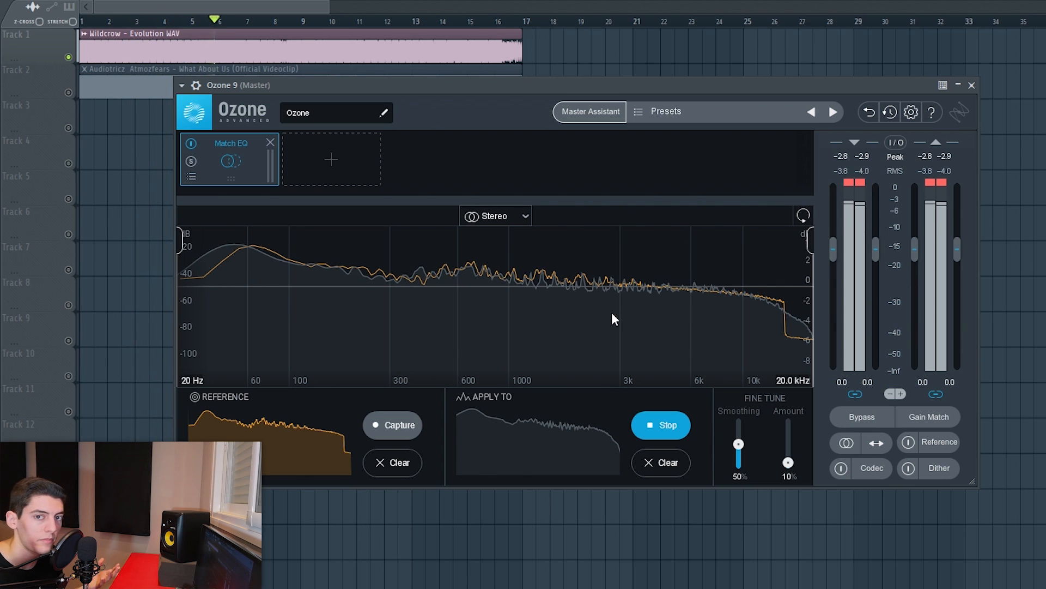
{"action": "key", "text": "space"}
- Set Match EQ Smoothing to 90% and Amount to 19%, and limit the matched curve's upper boundary to about 14.4 kHz
{"action": "left_click_drag", "start_coordinate": [738, 446], "coordinate": [788, 435]}
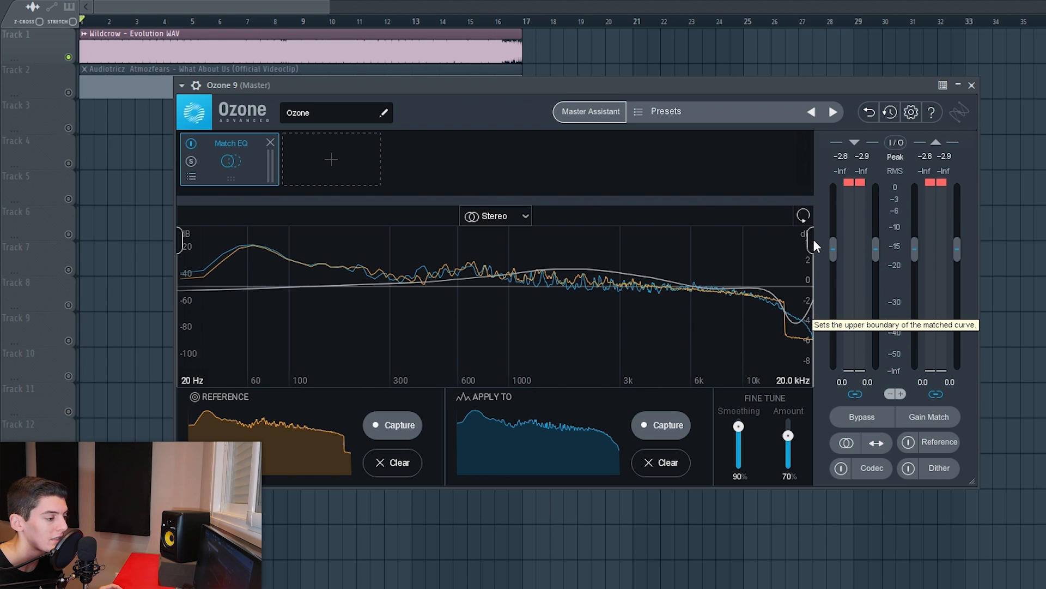
{"action": "left_click_drag", "start_coordinate": [812, 240], "coordinate": [782, 247]}
{"action": "left_click_drag", "start_coordinate": [182, 243], "coordinate": [148, 253]}
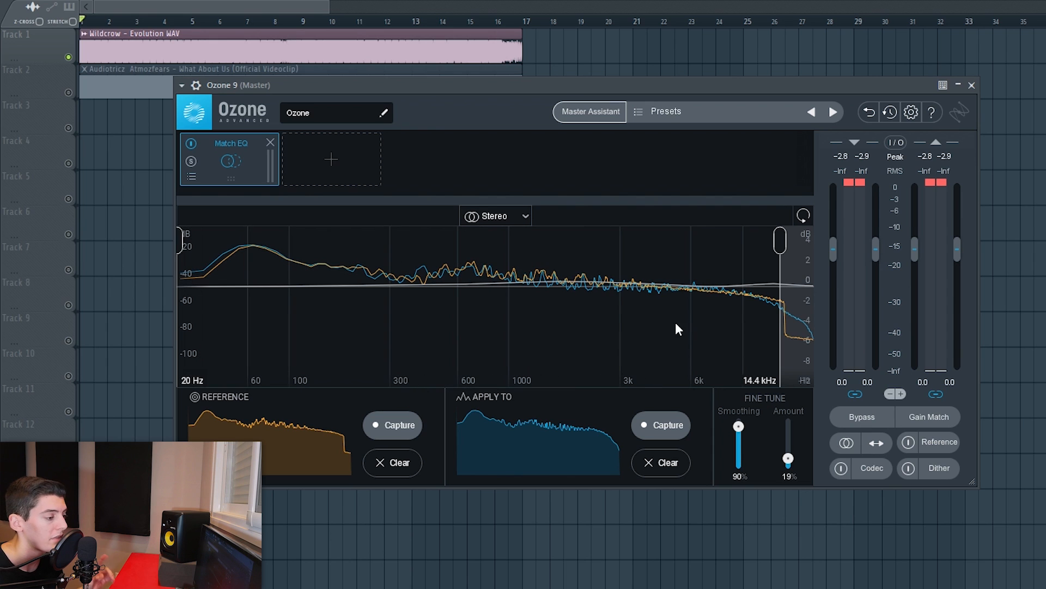
{"action": "left_click_drag", "start_coordinate": [781, 246], "coordinate": [784, 283]}
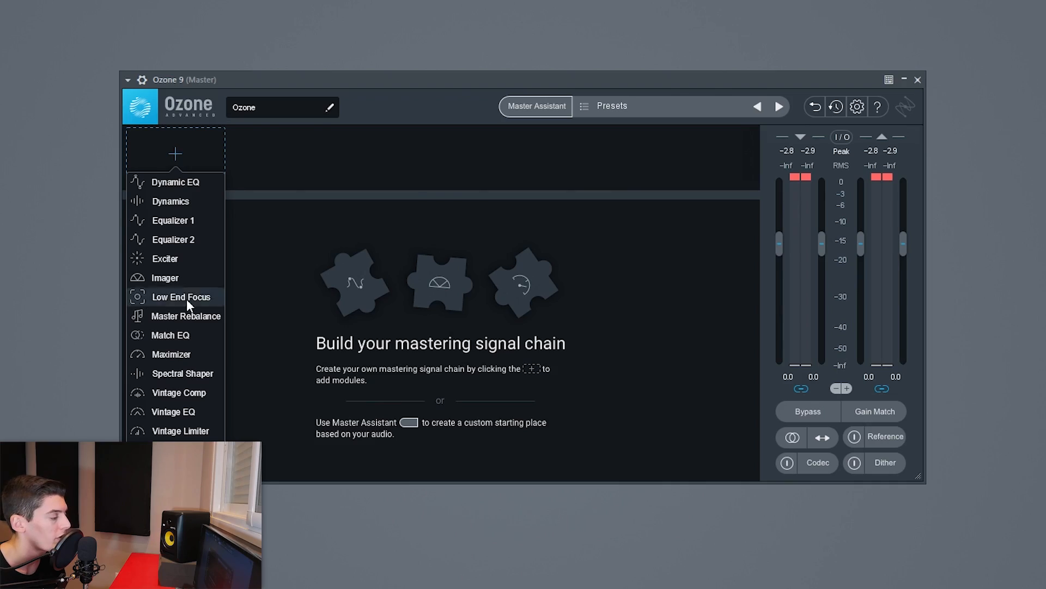
- Add a Low End Focus module to the empty signal chain and try its Contrast slider
{"action": "left_click", "coordinate": [186, 298]}
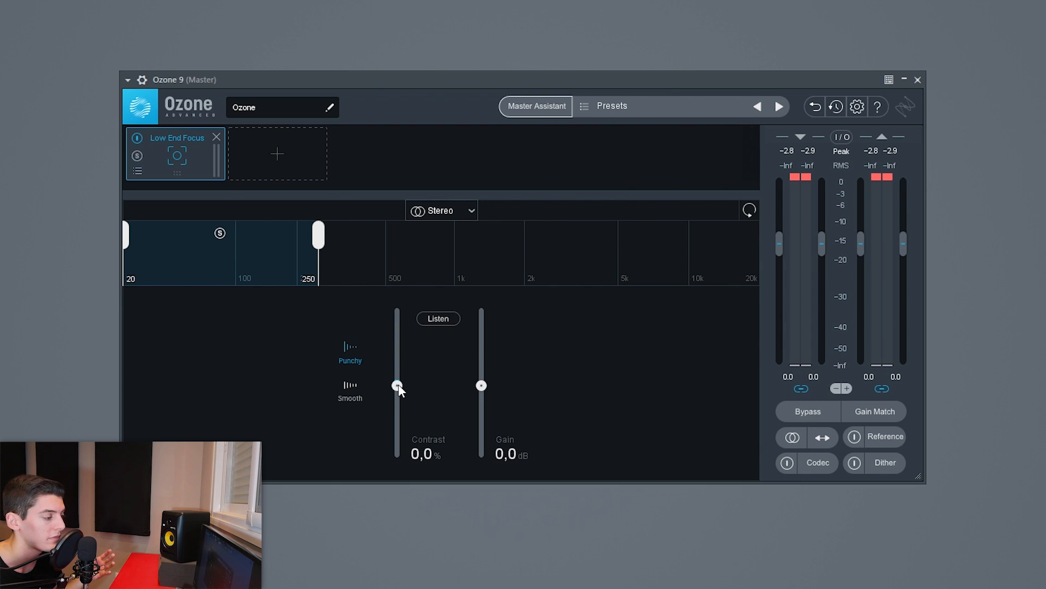
{"action": "mouse_move", "coordinate": [397, 384]}
{"action": "left_mouse_down"}
{"action": "mouse_move", "coordinate": [399, 425]}
{"action": "mouse_move", "coordinate": [403, 381]}
{"action": "left_mouse_up"}
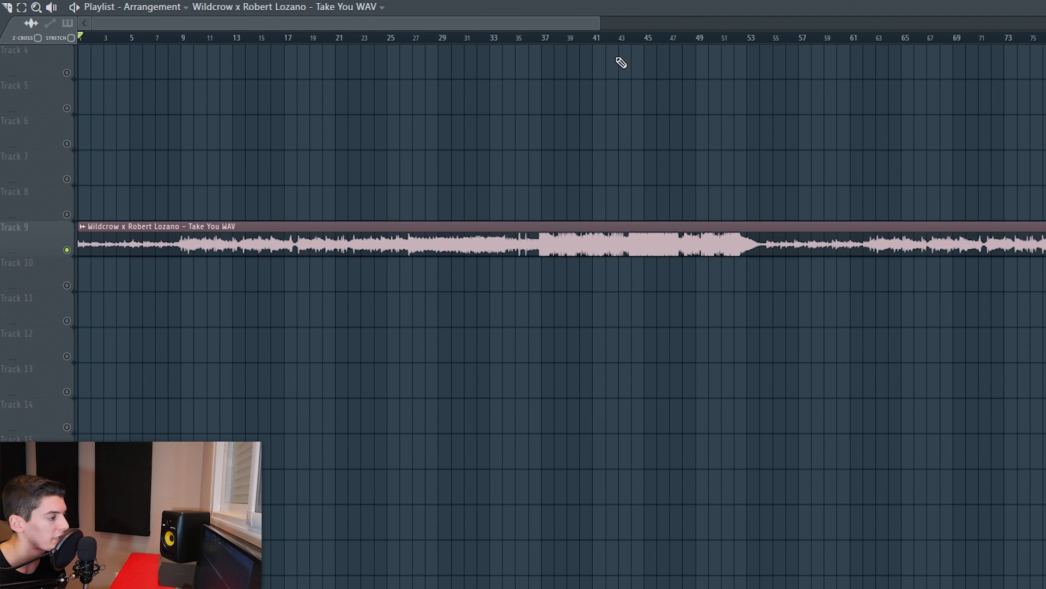
- Place the playhead at bar 37 and lower the Fruity Parametric EQ 2 band 7 low-pass cutoff to about 153 Hz
{"action": "left_click", "coordinate": [545, 39]}
{"action": "scroll", "coordinate": [553, 41], "scroll_direction": "up", "scroll_amount": 5}
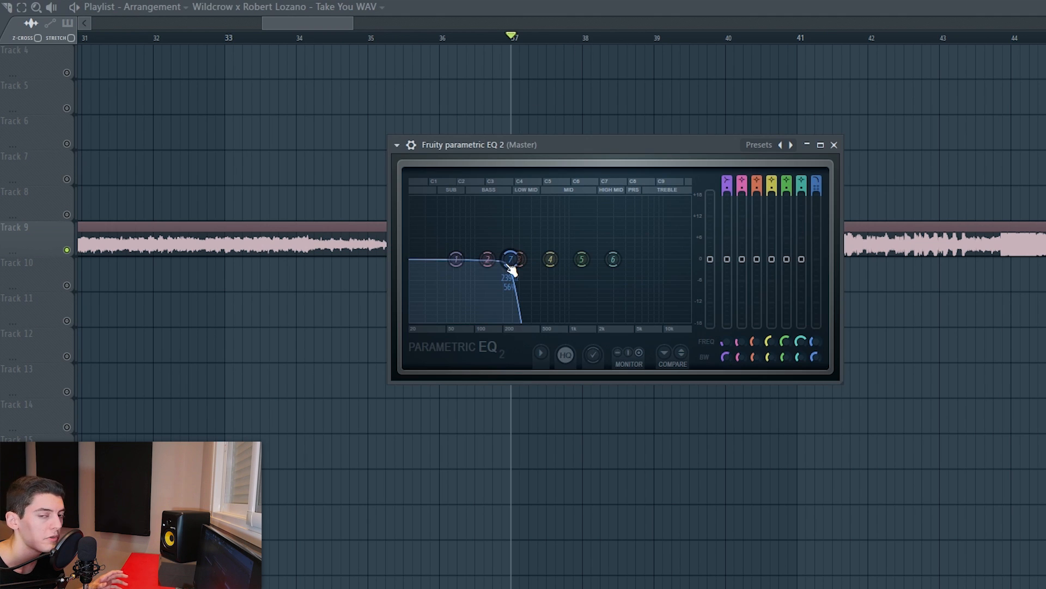
{"action": "left_click_drag", "start_coordinate": [515, 271], "coordinate": [497, 252]}
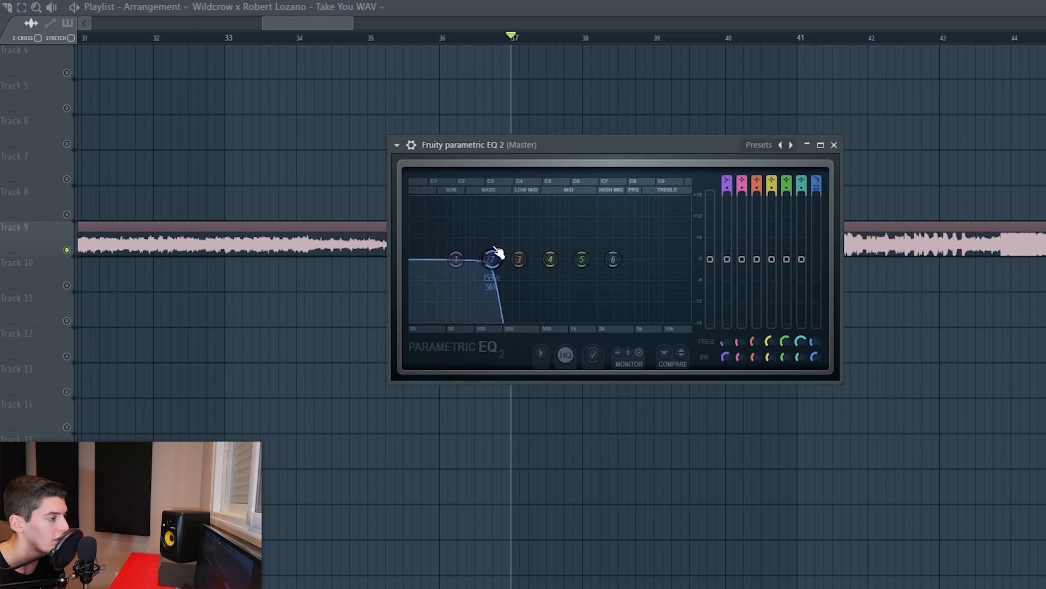
{"action": "left_click", "coordinate": [834, 145]}
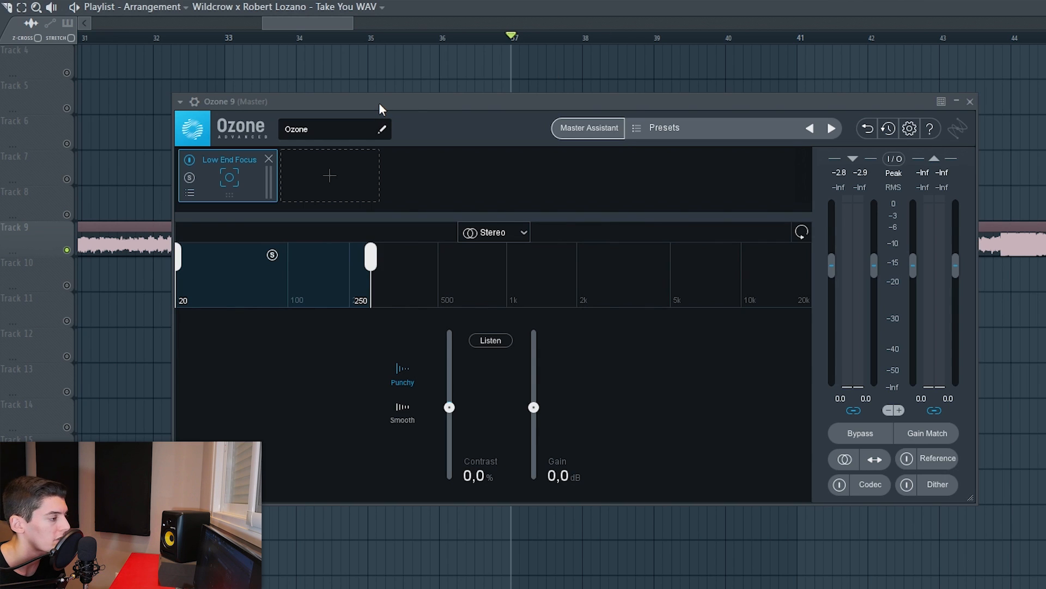
- Set the Low End Focus Contrast to 100% and compare the drop during playback with Ozone bypassed and active
{"action": "key", "text": "space"}
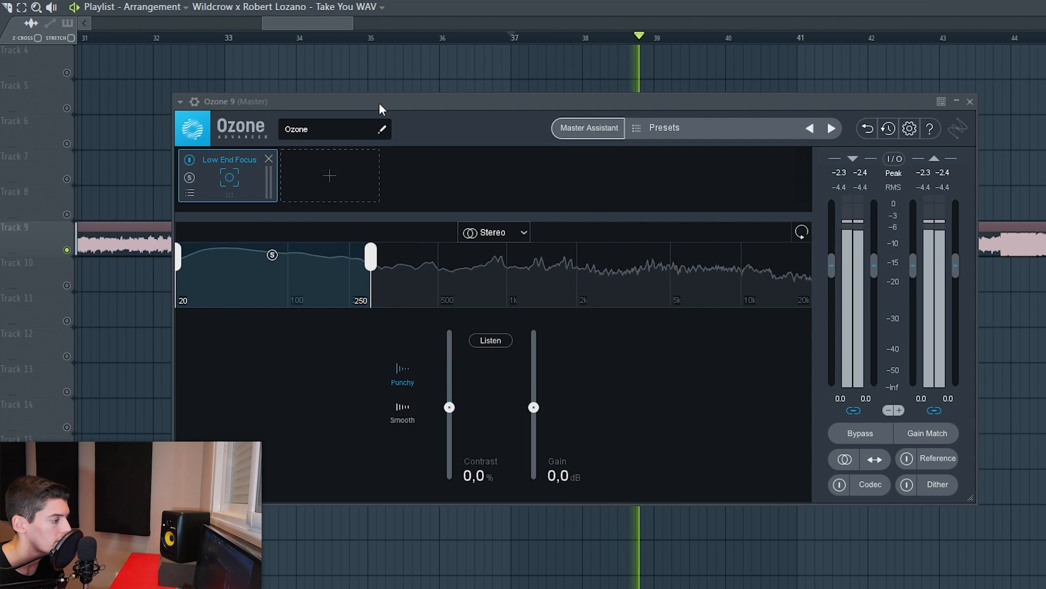
{"action": "key", "text": "space"}
{"action": "left_click_drag", "start_coordinate": [449, 406], "coordinate": [436, 325]}
{"action": "key", "text": "space"}
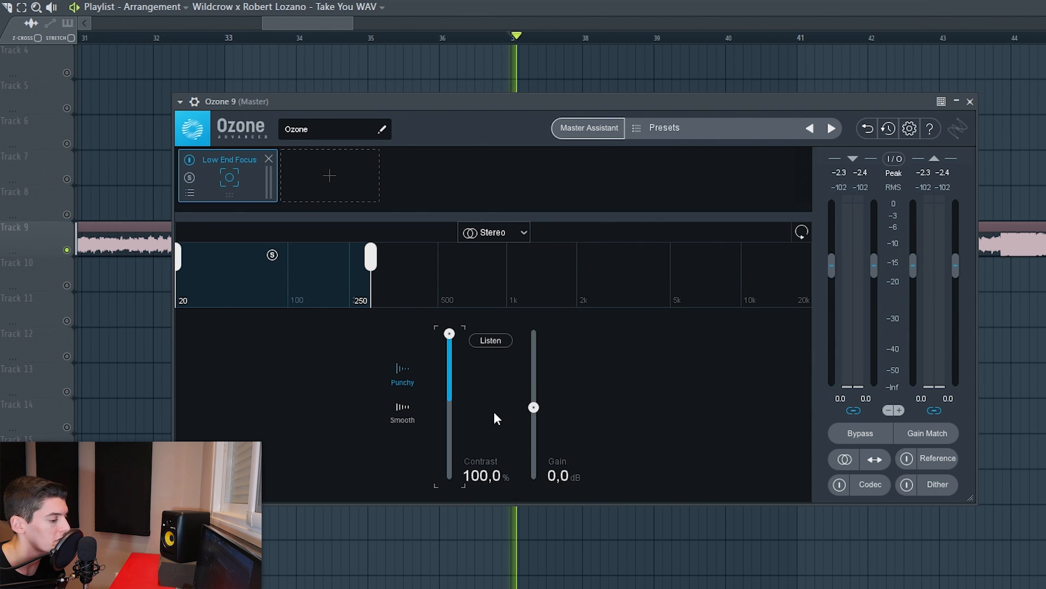
{"action": "left_click", "coordinate": [866, 434]}
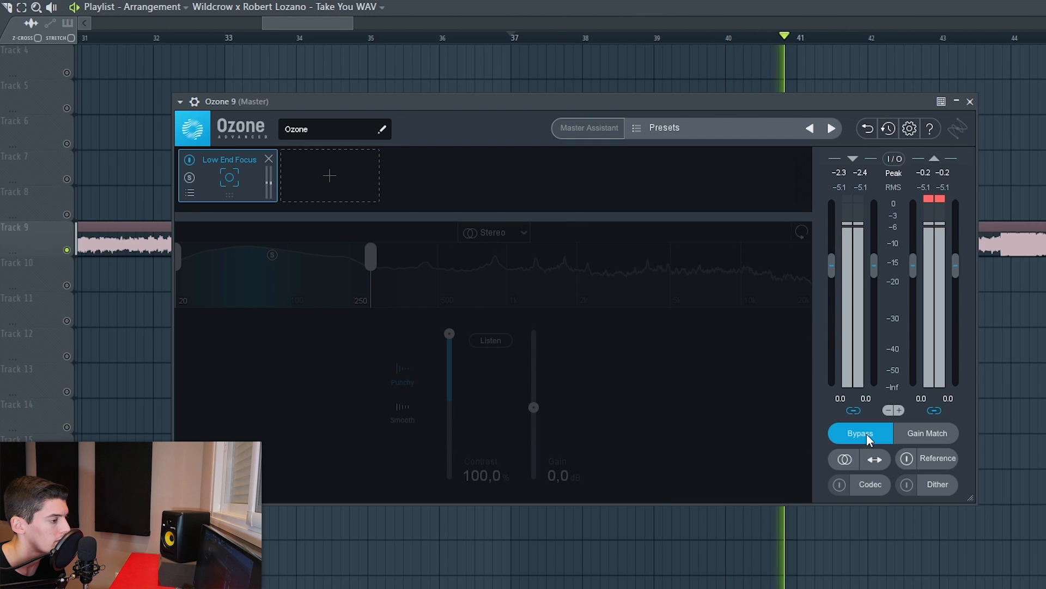
{"action": "left_click", "coordinate": [867, 433]}
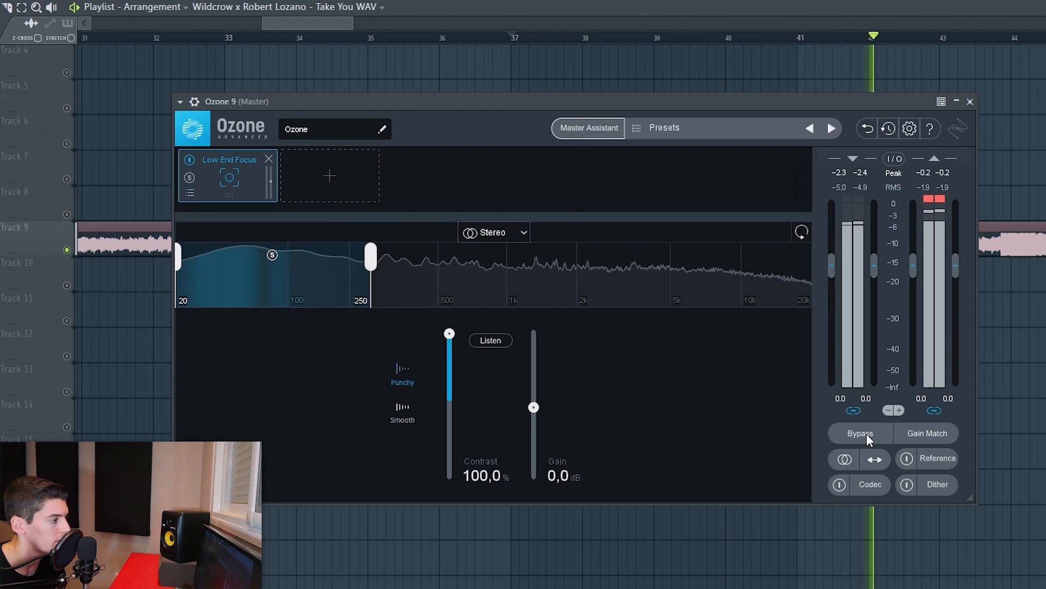
{"action": "key", "text": "space"}
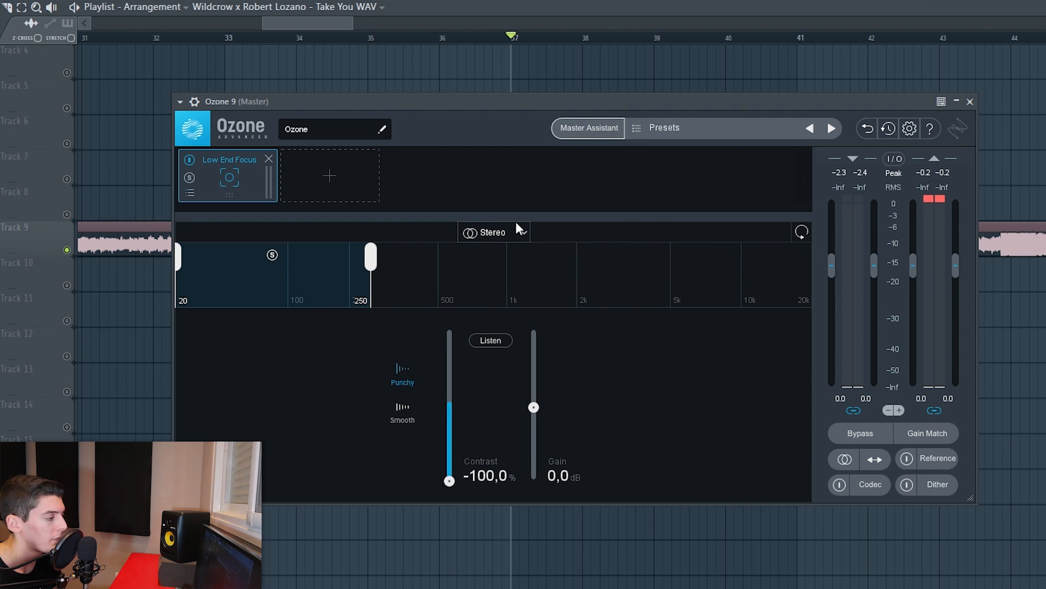
- Play the drop with Contrast at -100% and compare it with Ozone bypassed and active
{"action": "key", "text": "space"}
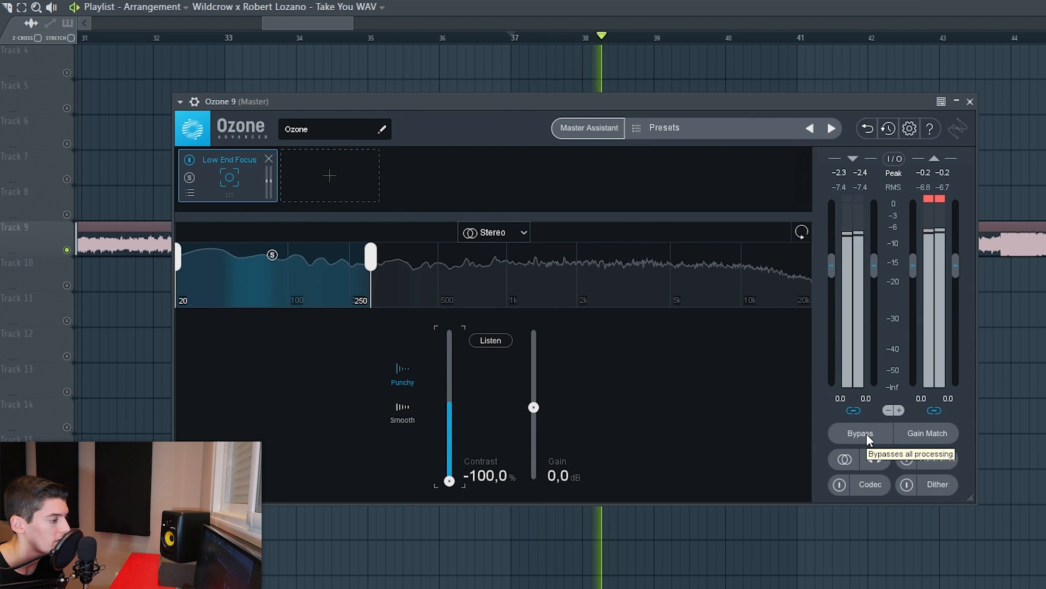
{"action": "left_click", "coordinate": [866, 436]}
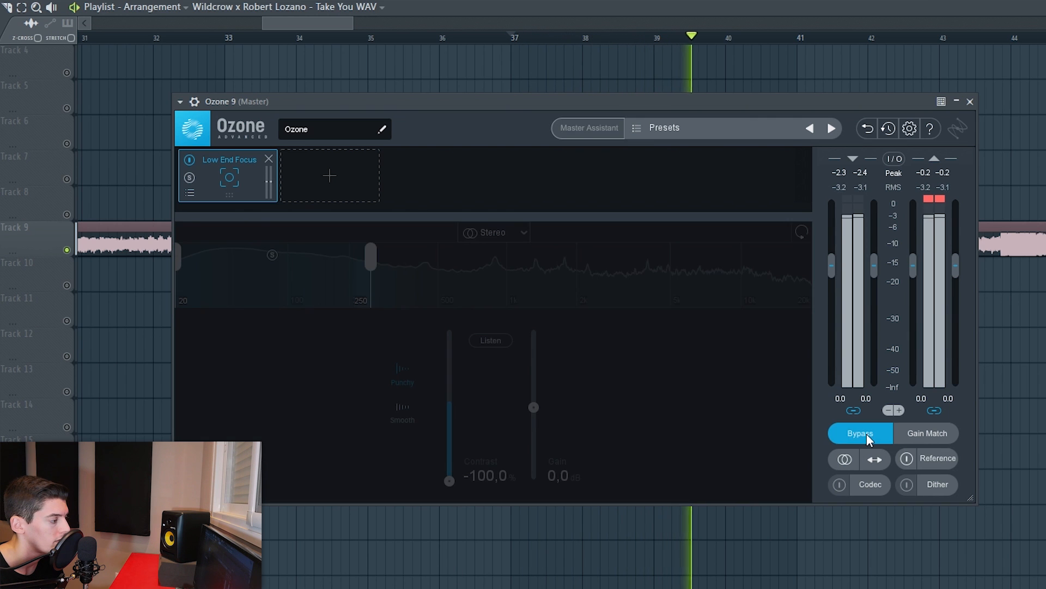
{"action": "left_click", "coordinate": [868, 436]}
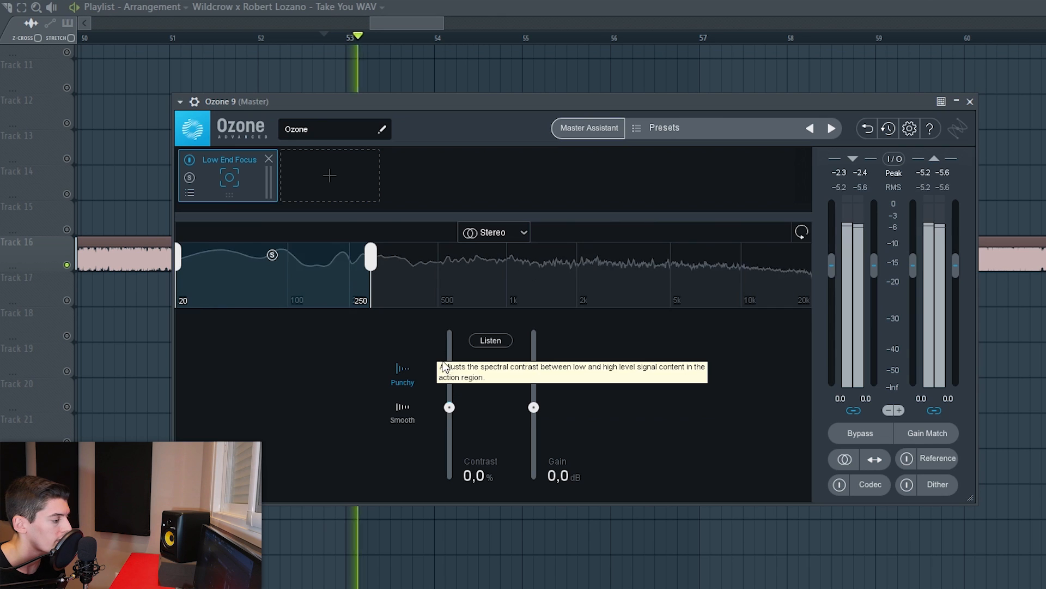
- Raise the Low End Focus Contrast to 100% while the Track 16 clip plays, and stop playback
{"action": "left_click_drag", "start_coordinate": [451, 406], "coordinate": [461, 197]}
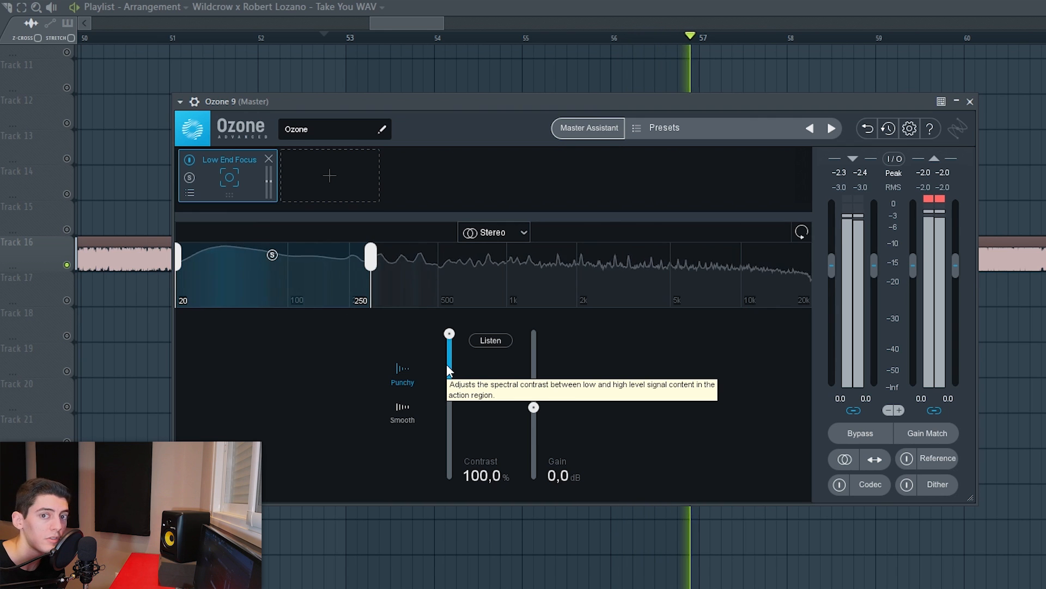
{"action": "key", "text": "space"}
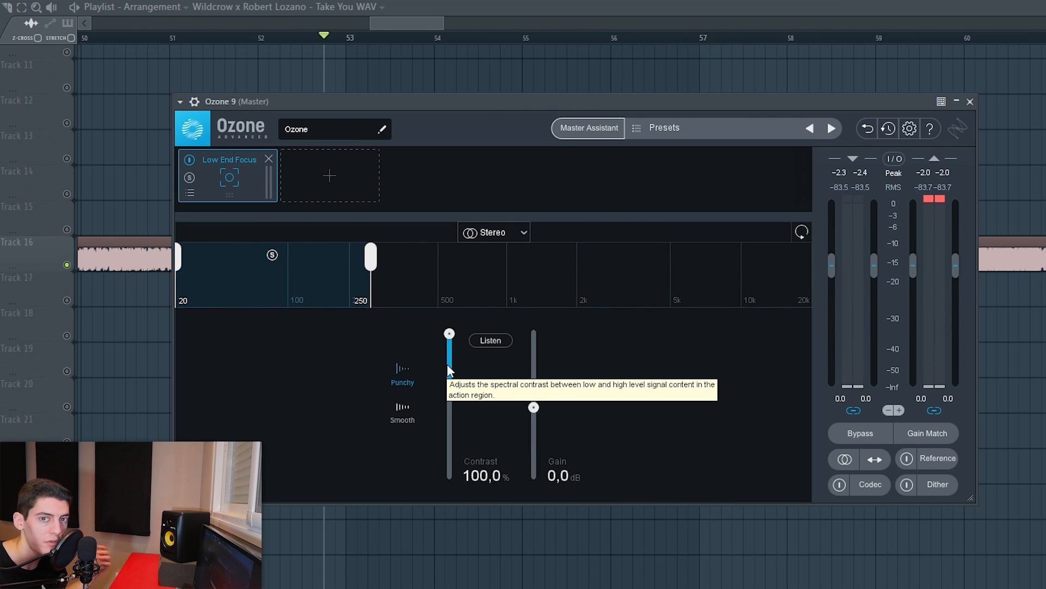
- Switch Low End Focus to Smooth mode and compare the drop during playback with Ozone bypassed and active
{"action": "left_click", "coordinate": [401, 413]}
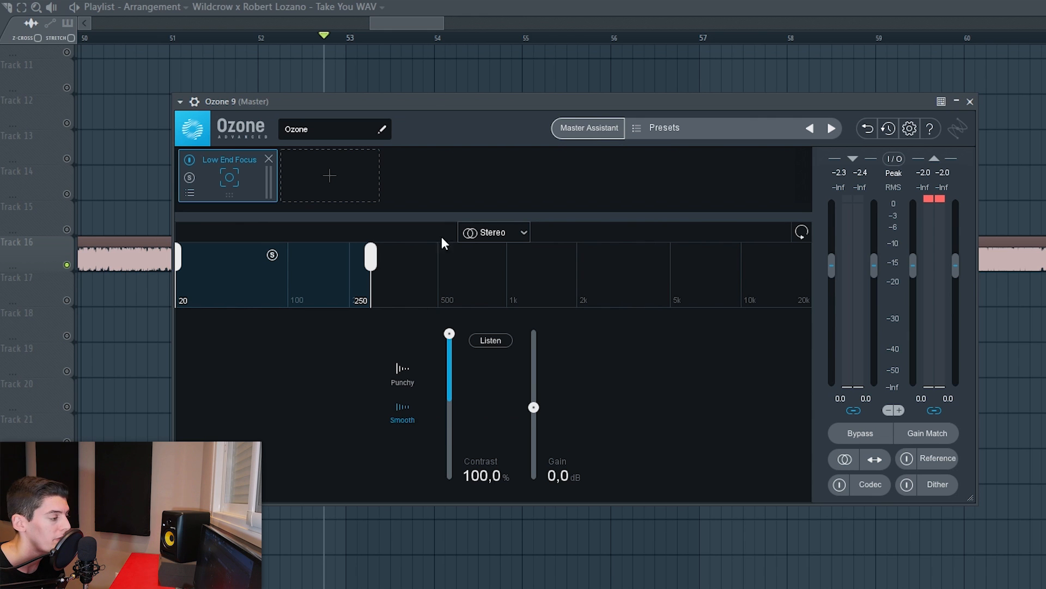
{"action": "key", "text": "space"}
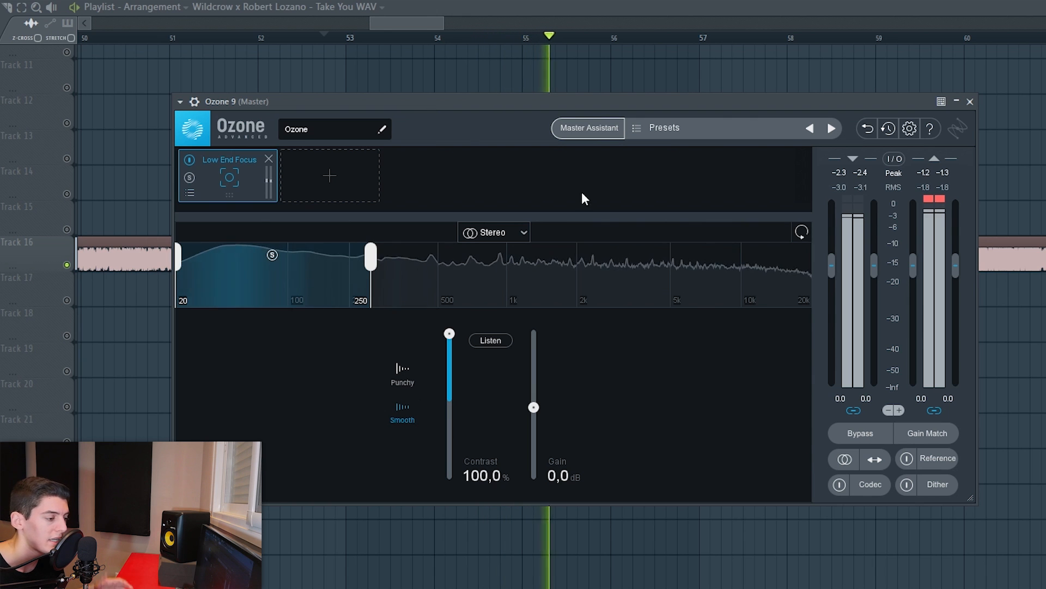
{"action": "left_click", "coordinate": [860, 434]}
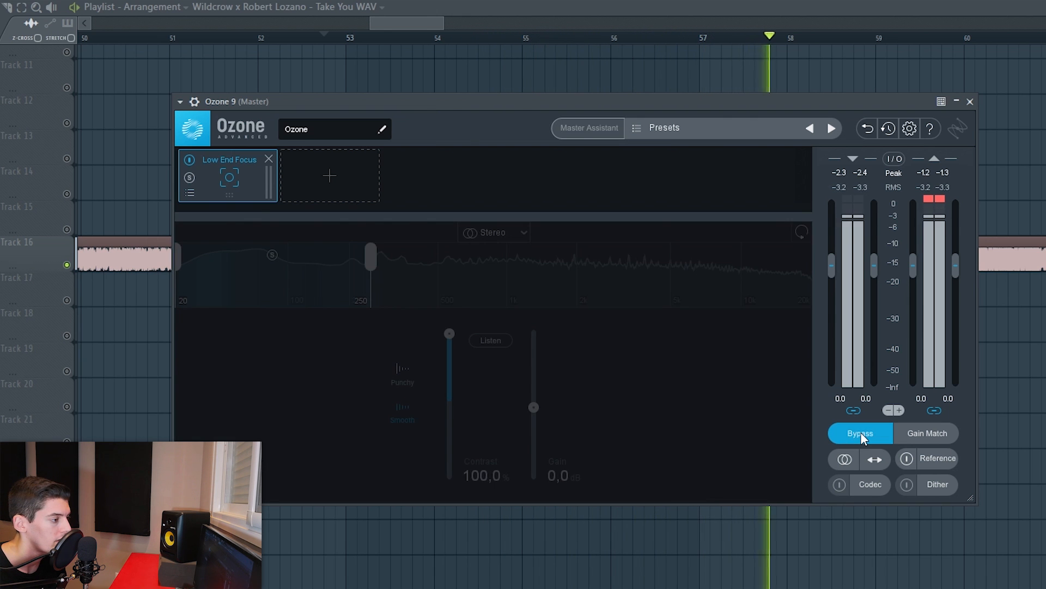
{"action": "left_click", "coordinate": [860, 433]}
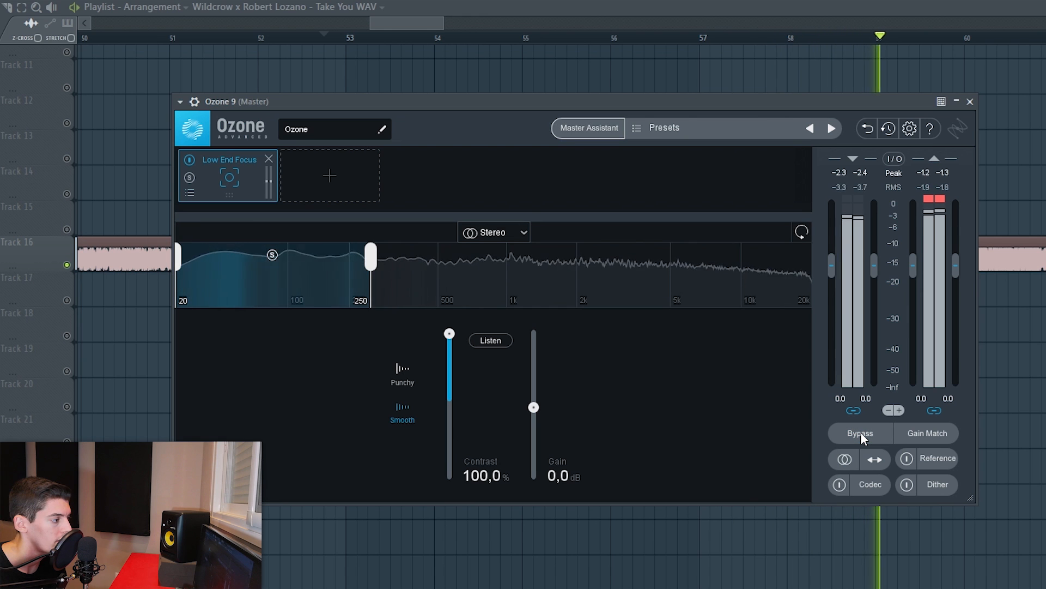
{"action": "key", "text": "space"}
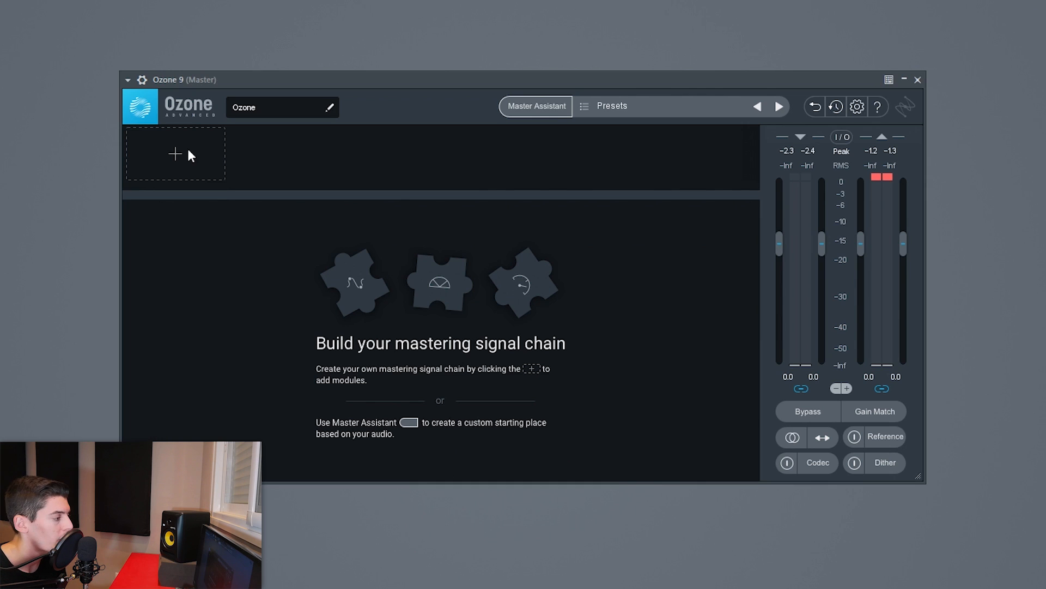
- Add a Master Rebalance module to the empty chain and raise its Vocals gain to 8 dB
{"action": "left_click", "coordinate": [183, 153]}
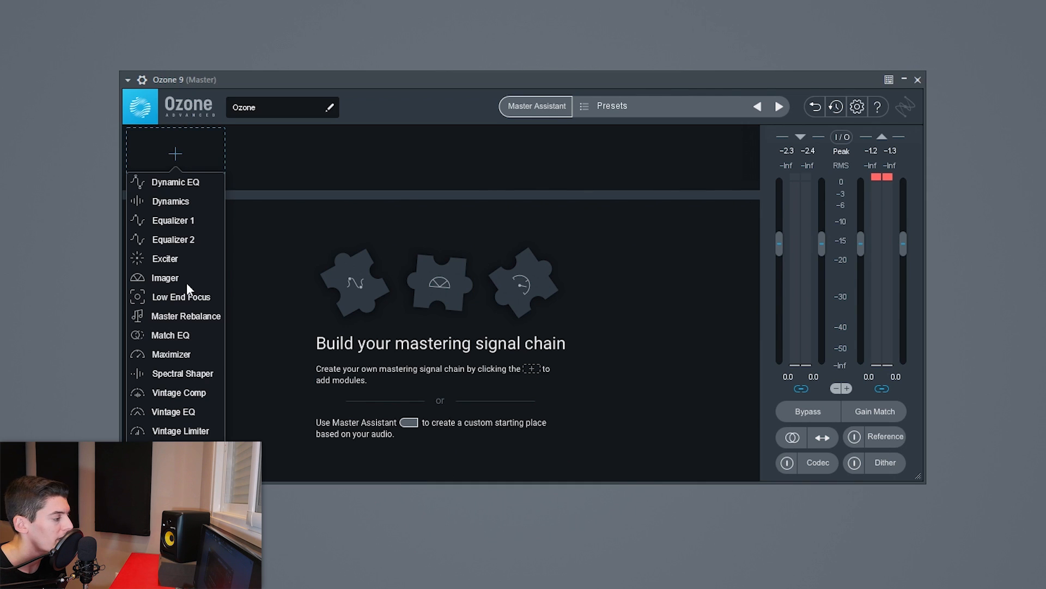
{"action": "left_click", "coordinate": [187, 317]}
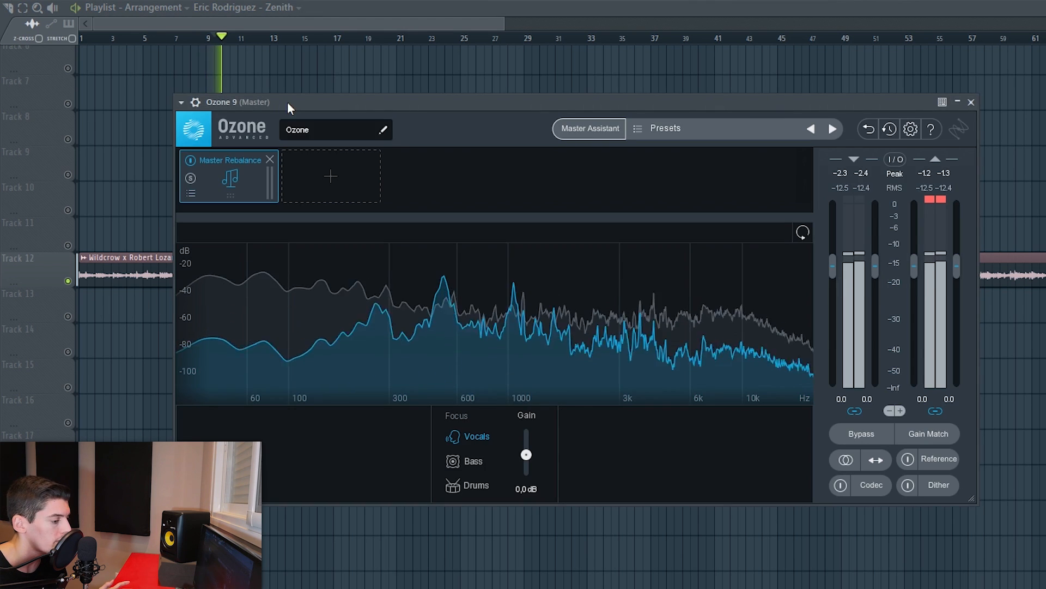
{"action": "key", "text": "space"}
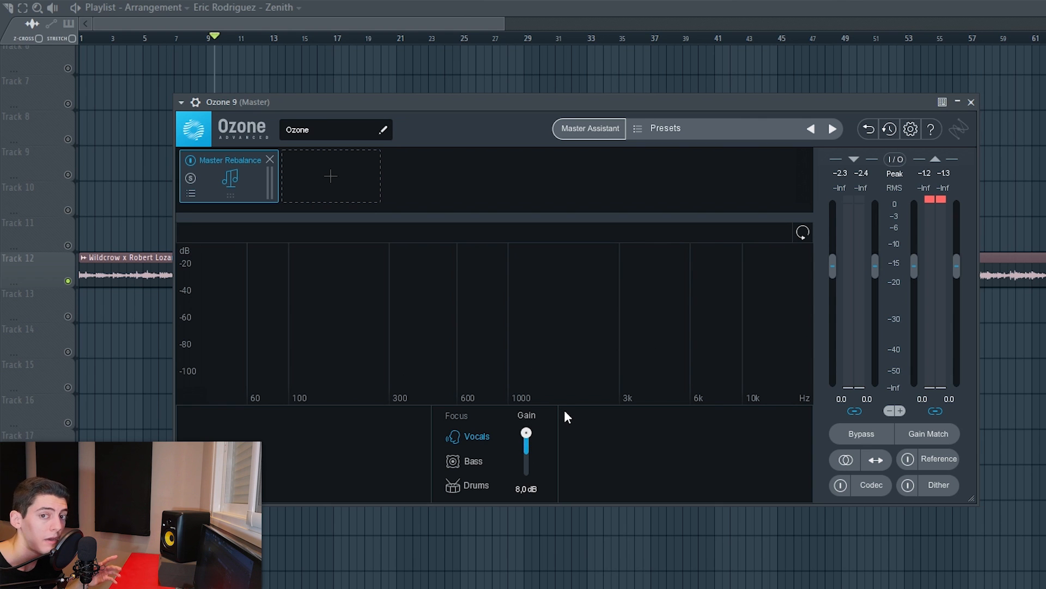
- Play the Track 12 vocal section from about bar 9 and compare the boosted vocals with Ozone bypassed and active
{"action": "left_click", "coordinate": [868, 436]}
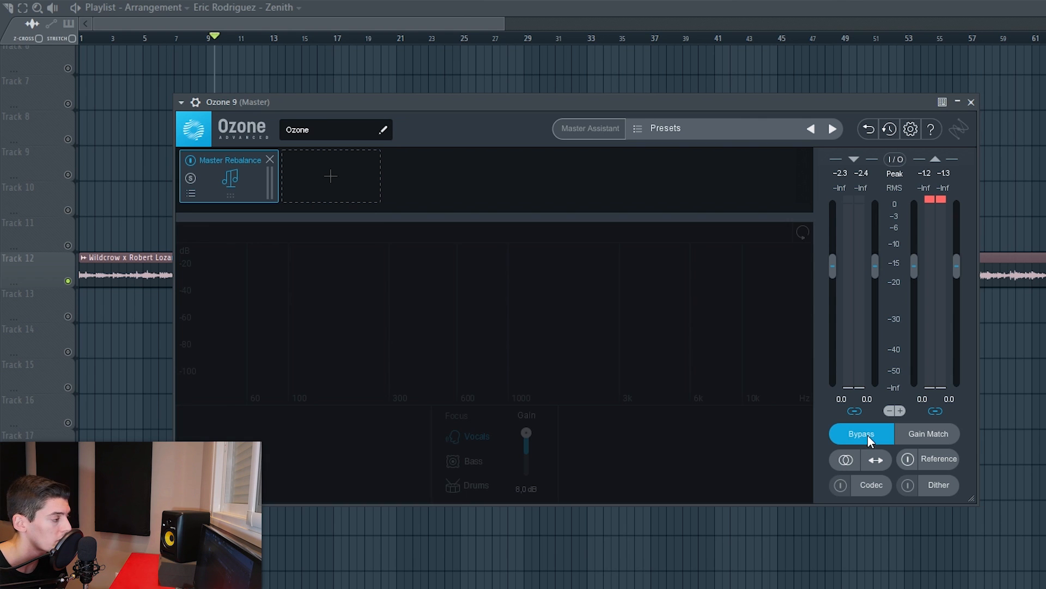
{"action": "key", "text": "space"}
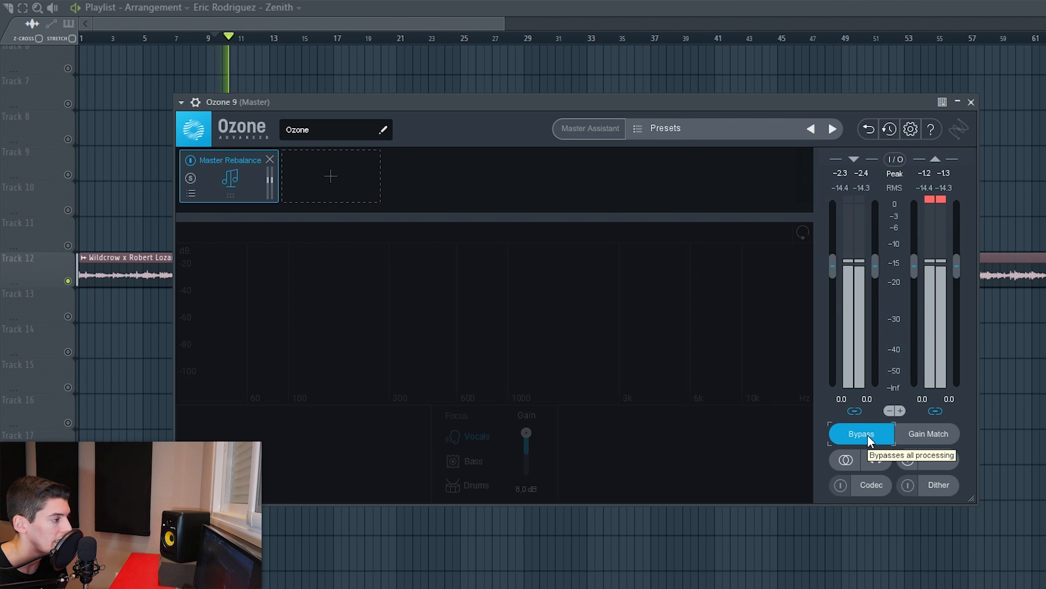
{"action": "left_click", "coordinate": [868, 436]}
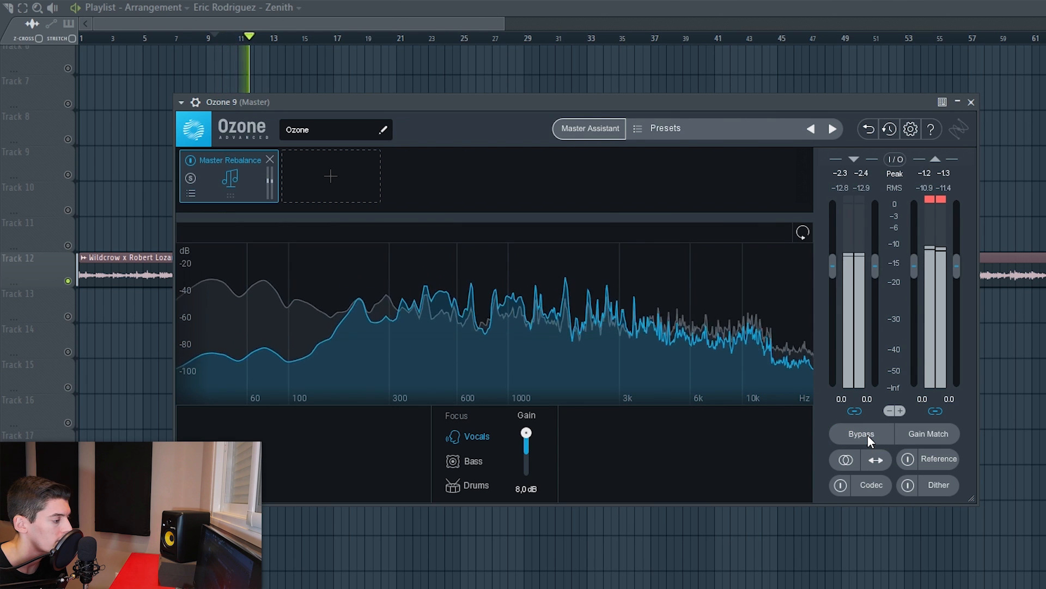
{"action": "left_click", "coordinate": [868, 436]}
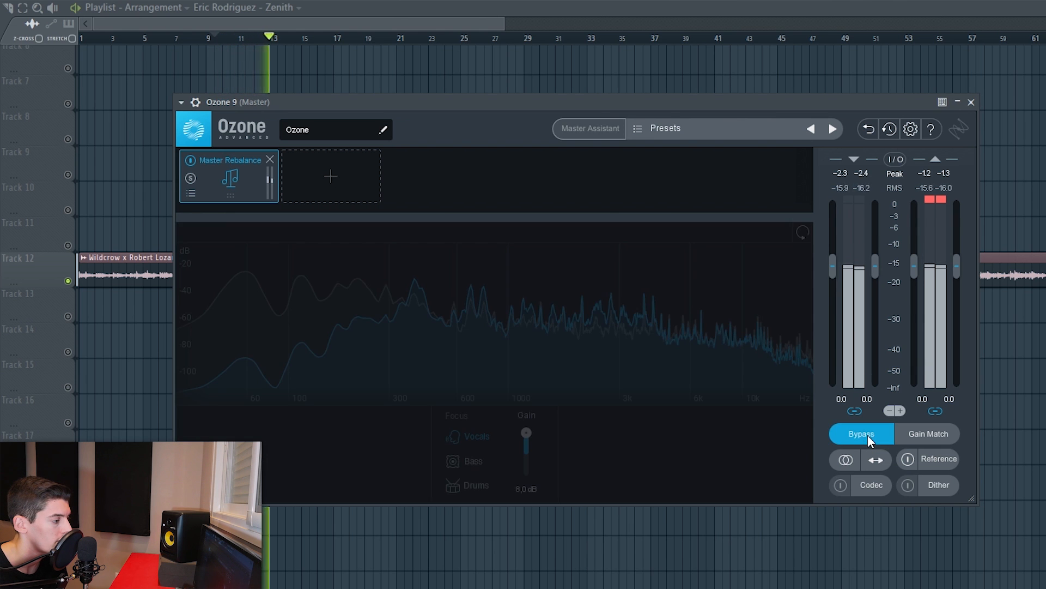
{"action": "left_click", "coordinate": [868, 436]}
{"action": "left_click", "coordinate": [868, 436]}
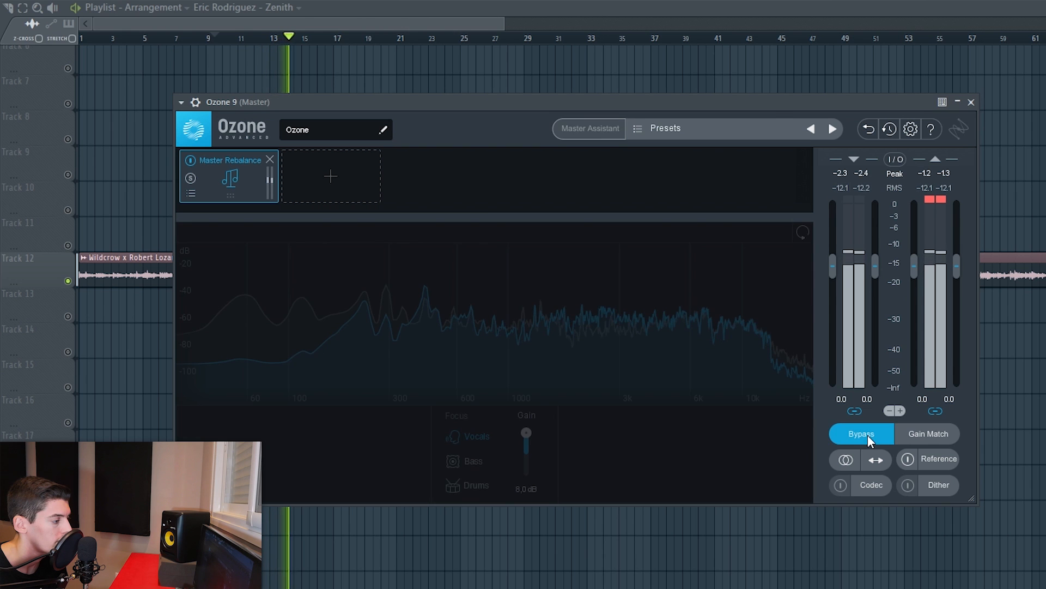
{"action": "left_click", "coordinate": [869, 436]}
{"action": "key", "text": "space"}
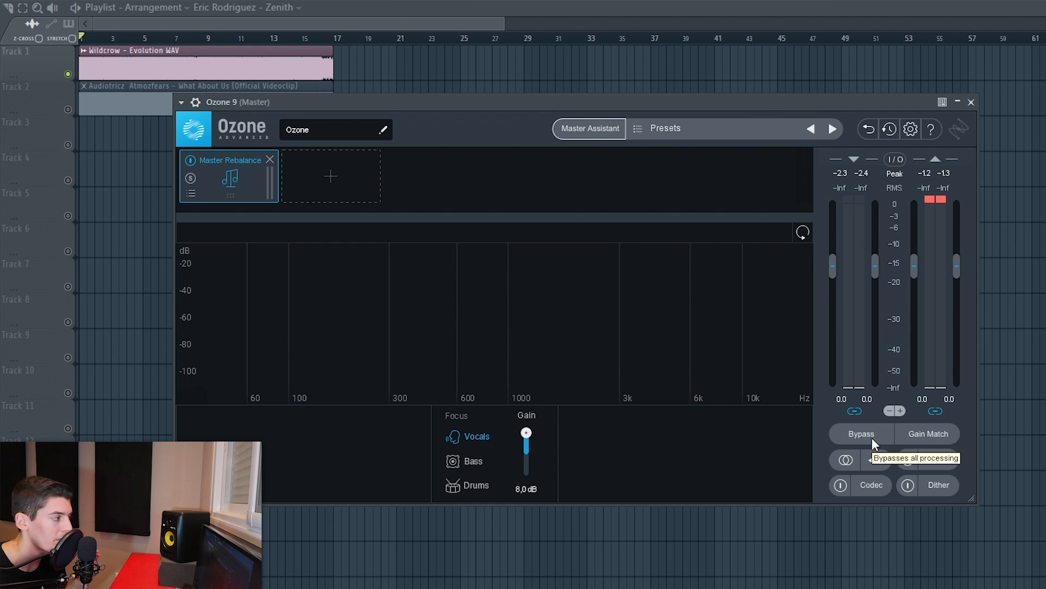
- Play the Wildcrow - Evolution WAV clip from the start and compare the Vocals boost with Ozone bypassed and active
{"action": "key", "text": "space"}
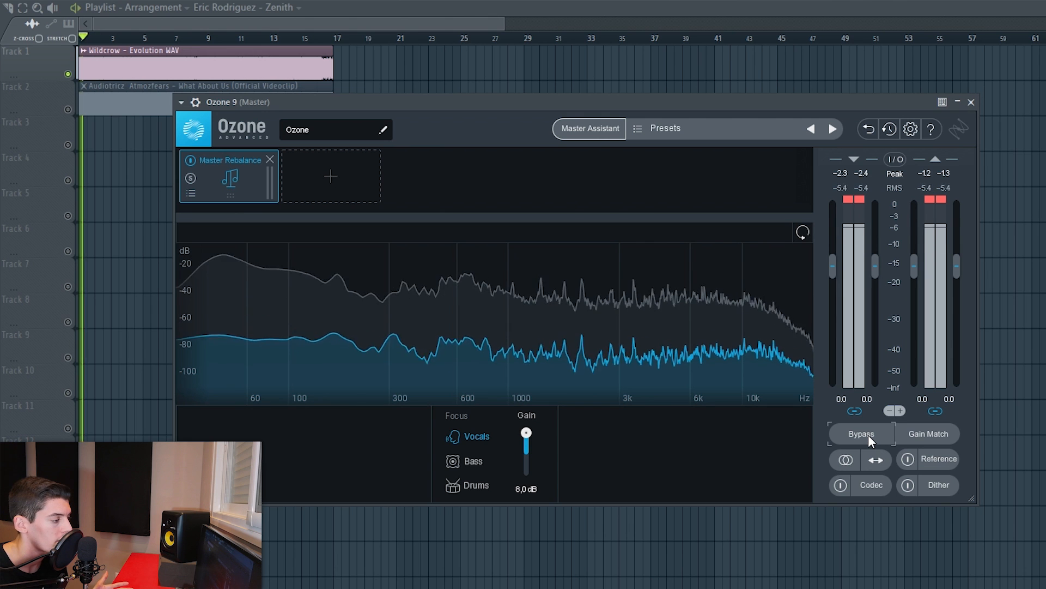
{"action": "left_click", "coordinate": [867, 434]}
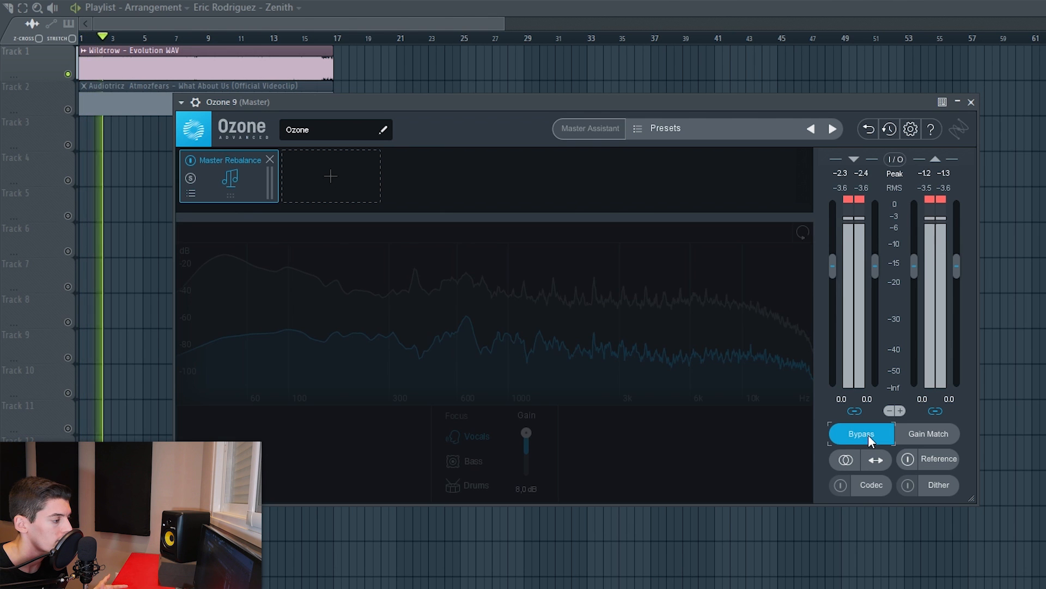
{"action": "left_click", "coordinate": [869, 438]}
{"action": "left_click", "coordinate": [870, 438]}
{"action": "left_click", "coordinate": [870, 438]}
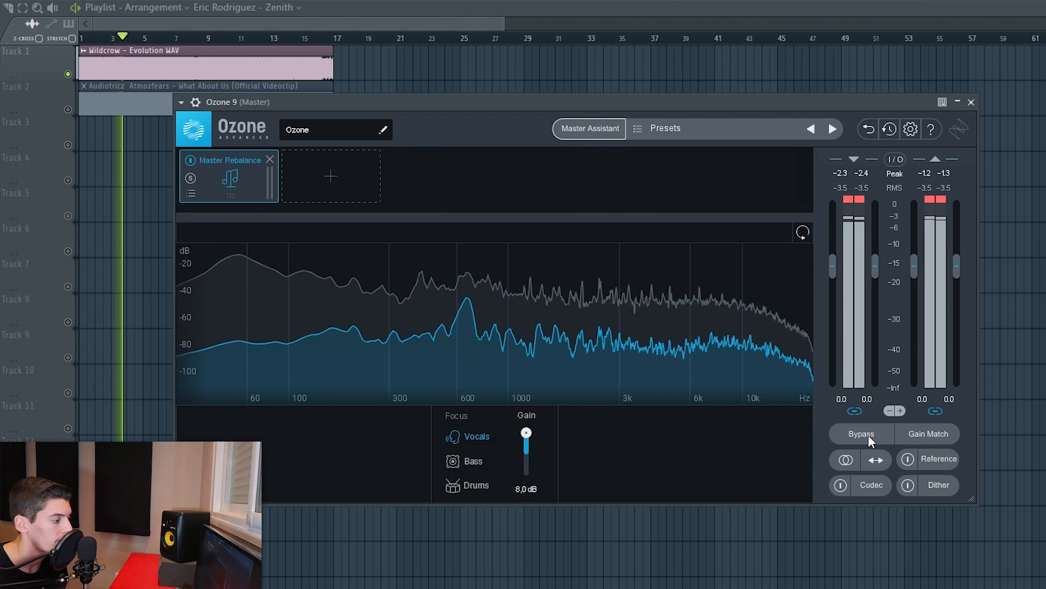
{"action": "key", "text": "space"}
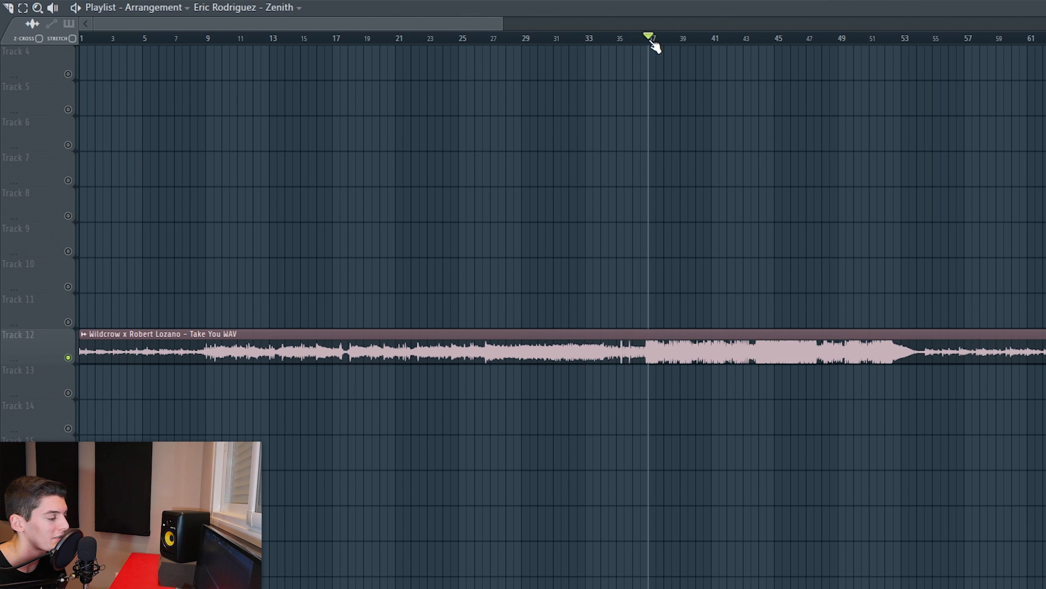
- Play the Take You WAV drop from bar 37 and compare the Vocals boost with Ozone bypassed and active
{"action": "key", "text": "Tab"}
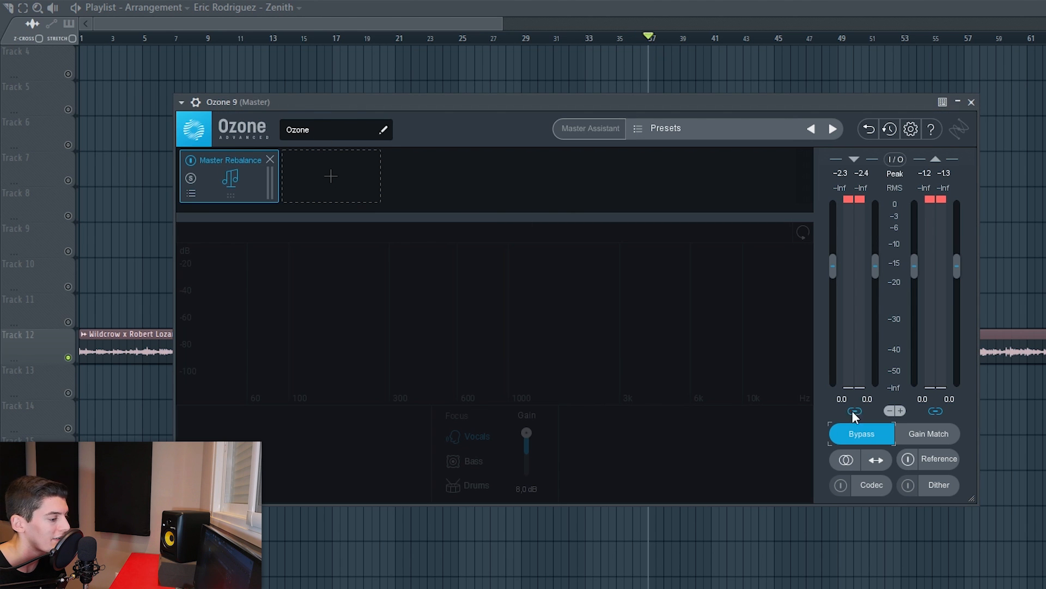
{"action": "left_click", "coordinate": [869, 442]}
{"action": "key", "text": "space"}
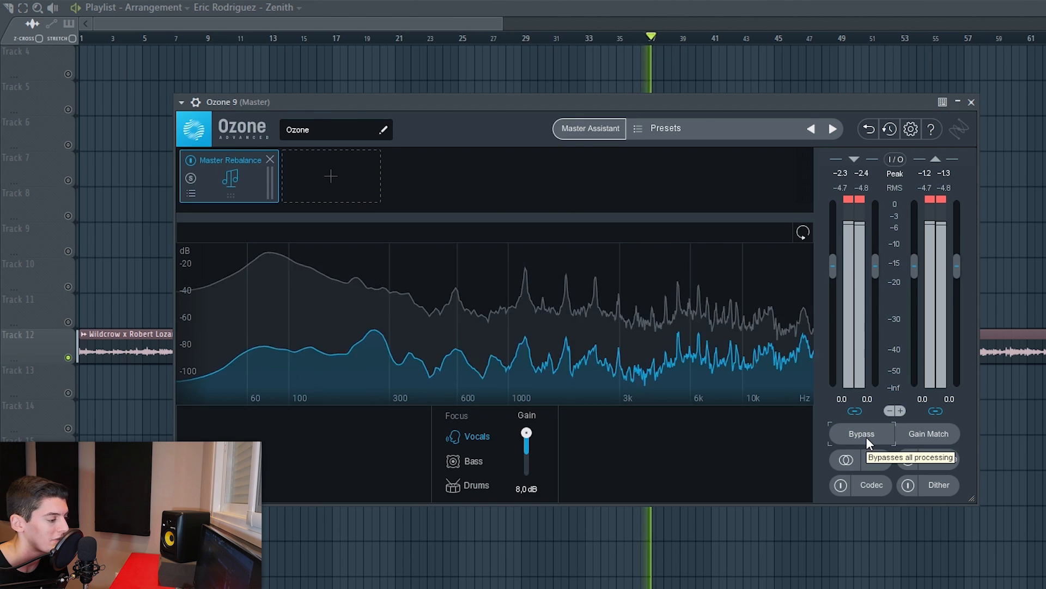
{"action": "left_click", "coordinate": [870, 442]}
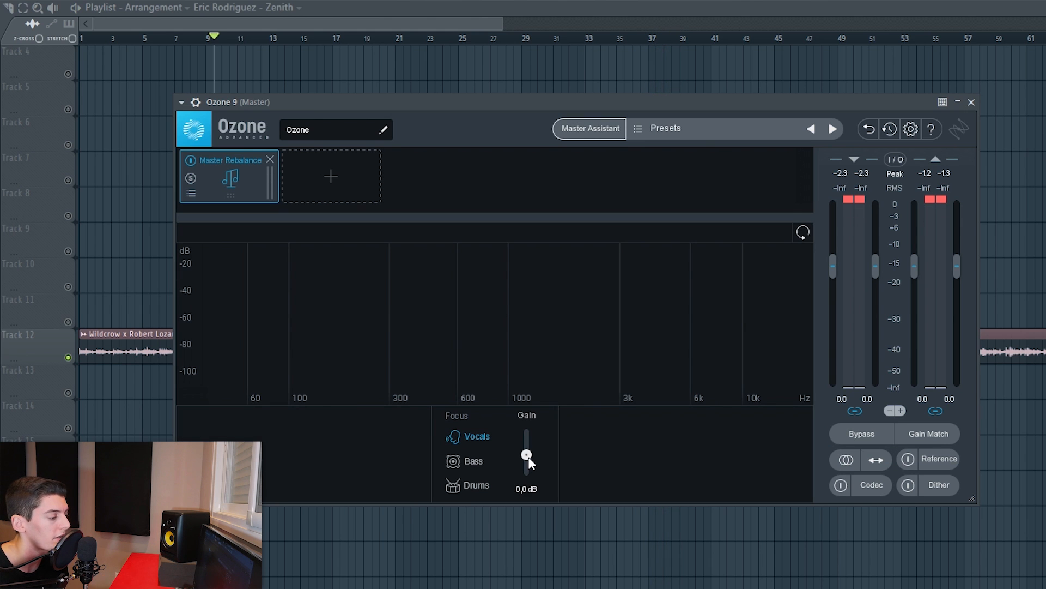
- Lower the Master Rebalance Vocals gain to -8 dB while playing the vocal section and compare it with Ozone bypassed
{"action": "key", "text": "space"}
{"action": "left_click", "coordinate": [854, 436]}
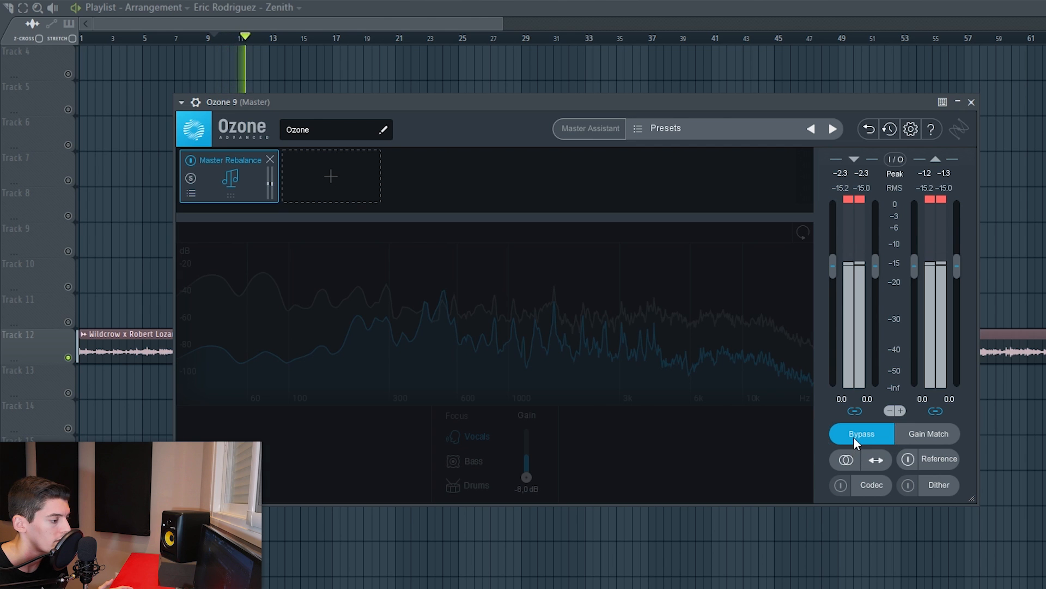
{"action": "left_click", "coordinate": [854, 436]}
{"action": "key", "text": "space"}
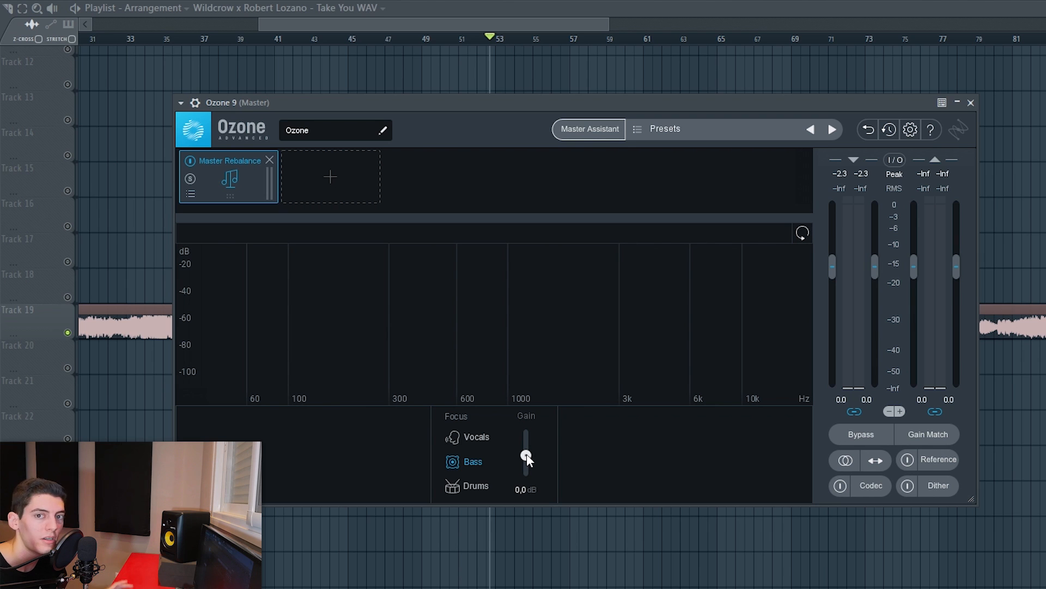
- Set the Master Rebalance Bass gain to 8 dB and compare the Track 19 drop with Ozone bypassed and active
{"action": "left_click_drag", "start_coordinate": [526, 456], "coordinate": [526, 467]}
{"action": "left_click", "coordinate": [861, 435]}
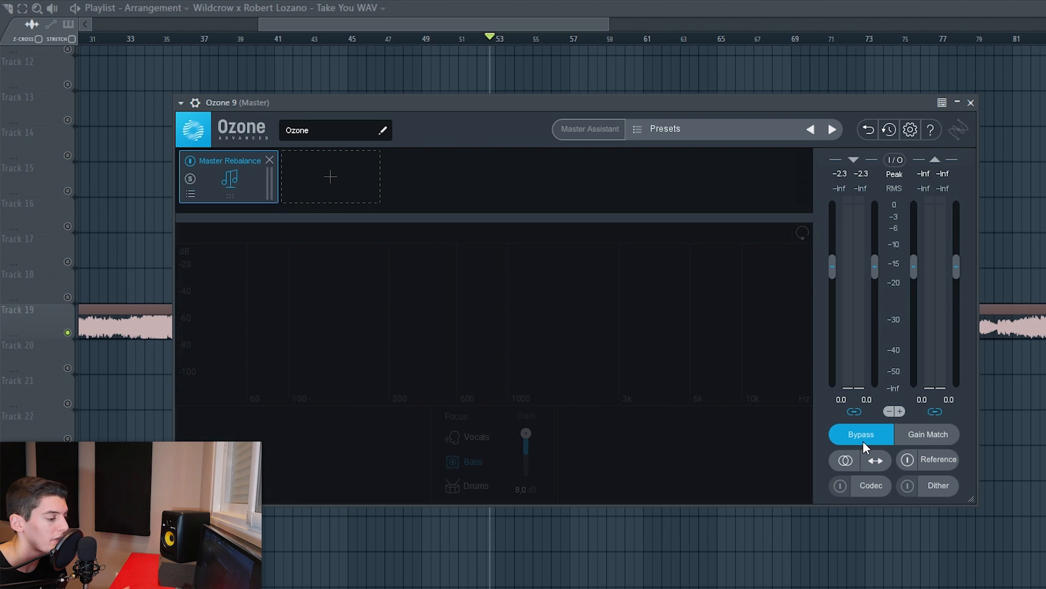
{"action": "key", "text": "space"}
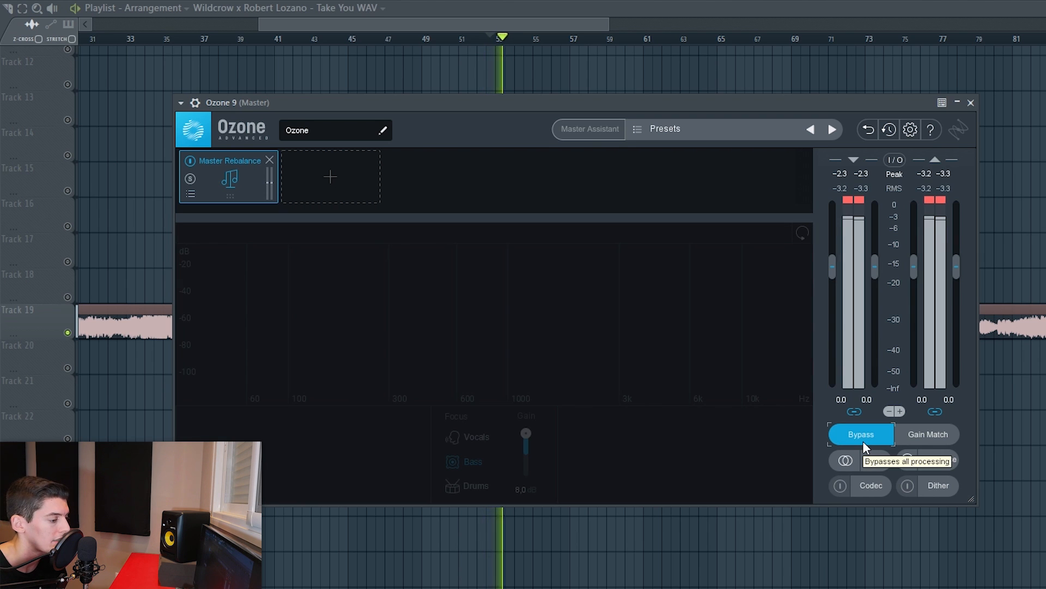
{"action": "left_click", "coordinate": [864, 443]}
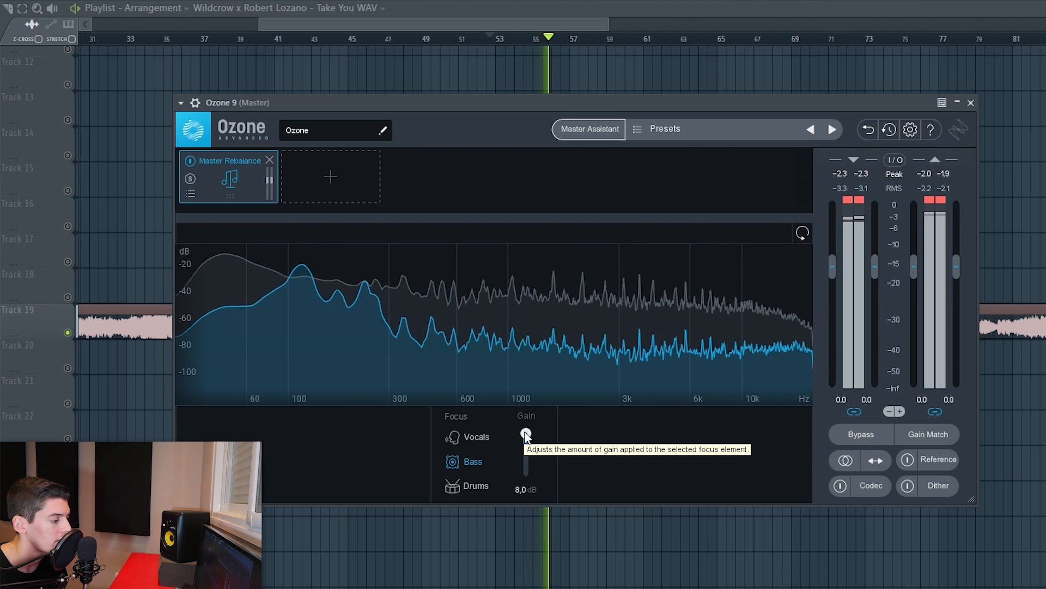
- Alternate the Bass gain between -8 dB and 8 dB during playback, finish at -8 dB, and stop playback
{"action": "left_click_drag", "start_coordinate": [526, 434], "coordinate": [523, 556]}
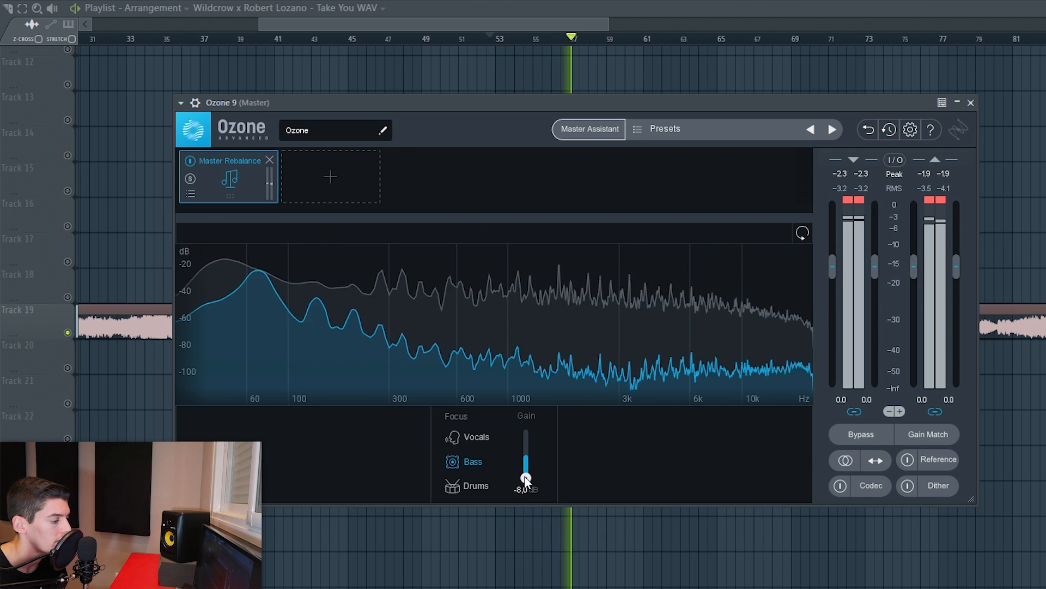
{"action": "left_click_drag", "start_coordinate": [526, 478], "coordinate": [519, 356]}
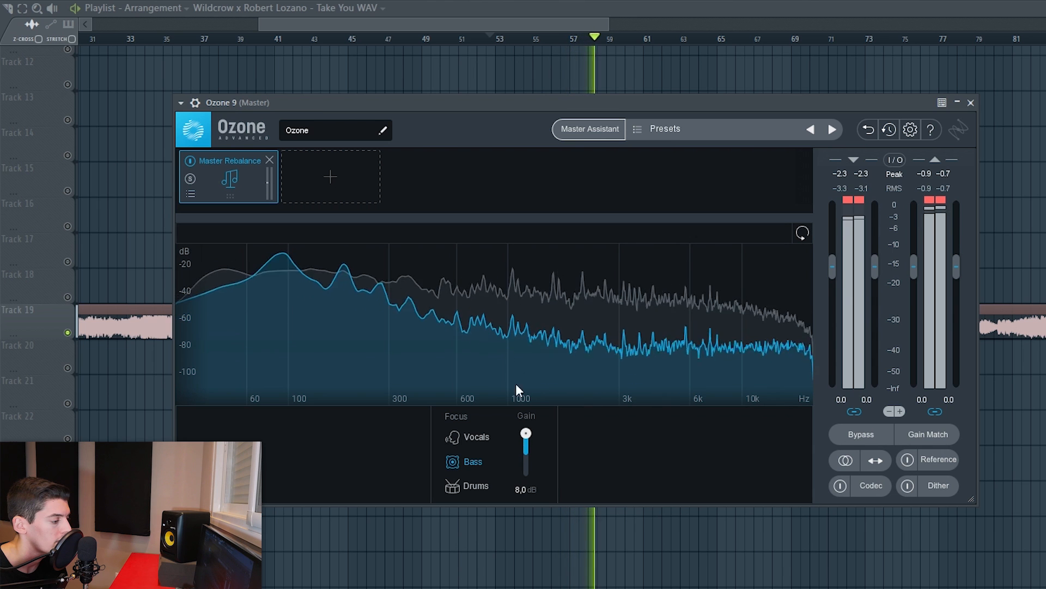
{"action": "left_click_drag", "start_coordinate": [526, 434], "coordinate": [526, 478]}
{"action": "key", "text": "space"}
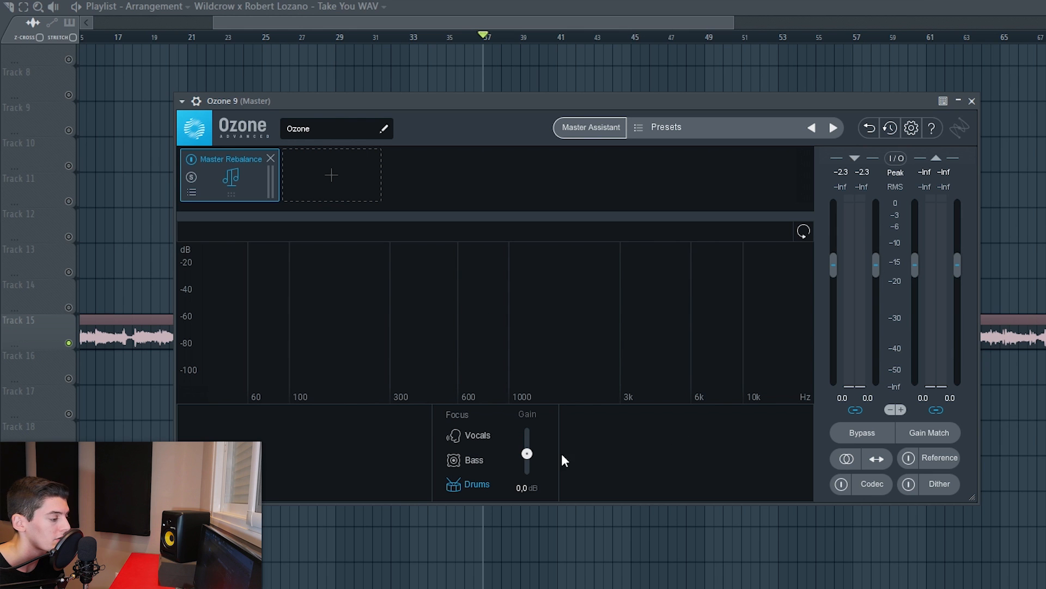
- Raise the Master Rebalance Drums gain to 8 dB while playing from bar 37 and compare with Ozone bypassed and active
{"action": "key", "text": "space"}
{"action": "left_click_drag", "start_coordinate": [525, 455], "coordinate": [529, 400]}
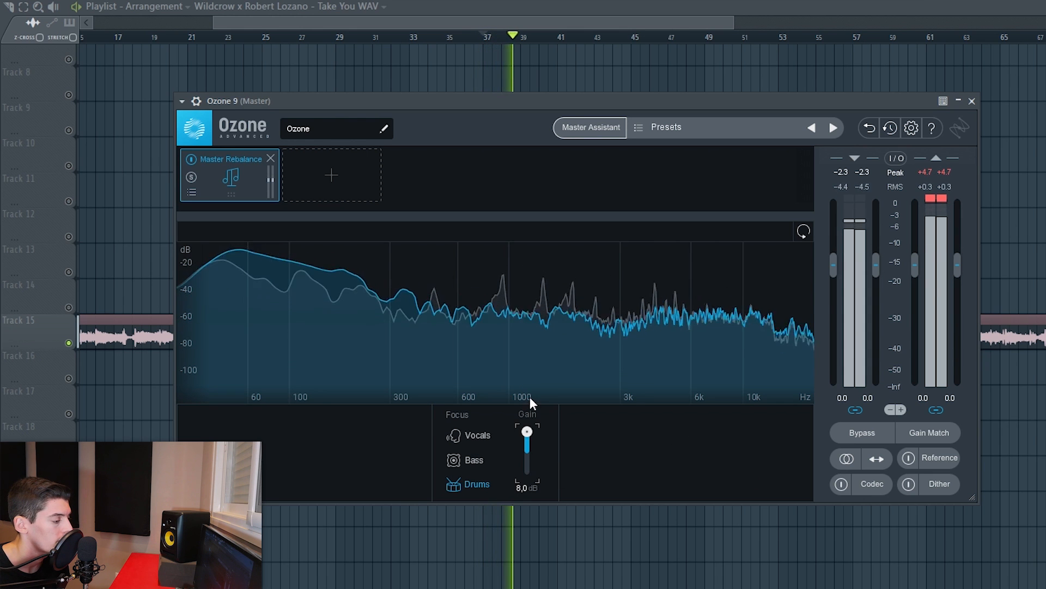
{"action": "left_click", "coordinate": [862, 433]}
{"action": "left_click", "coordinate": [863, 439]}
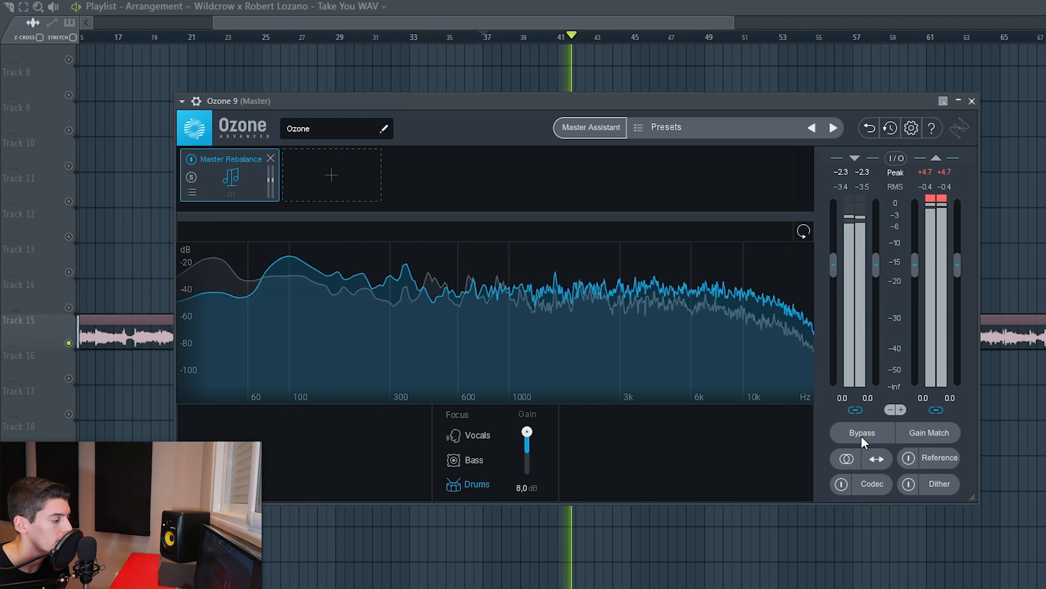
{"action": "left_click", "coordinate": [862, 433]}
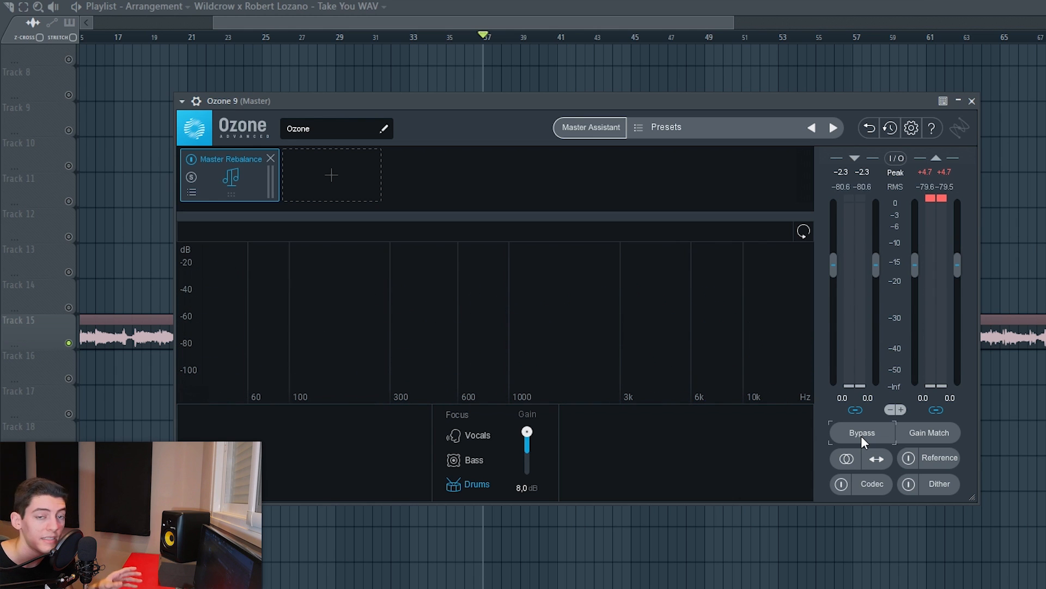
- Replay the drop from bar 37 with the Drums gain lowered to -8 dB and compare with Ozone bypassed and active
{"action": "key", "text": "space"}
{"action": "left_click_drag", "start_coordinate": [527, 436], "coordinate": [527, 476]}
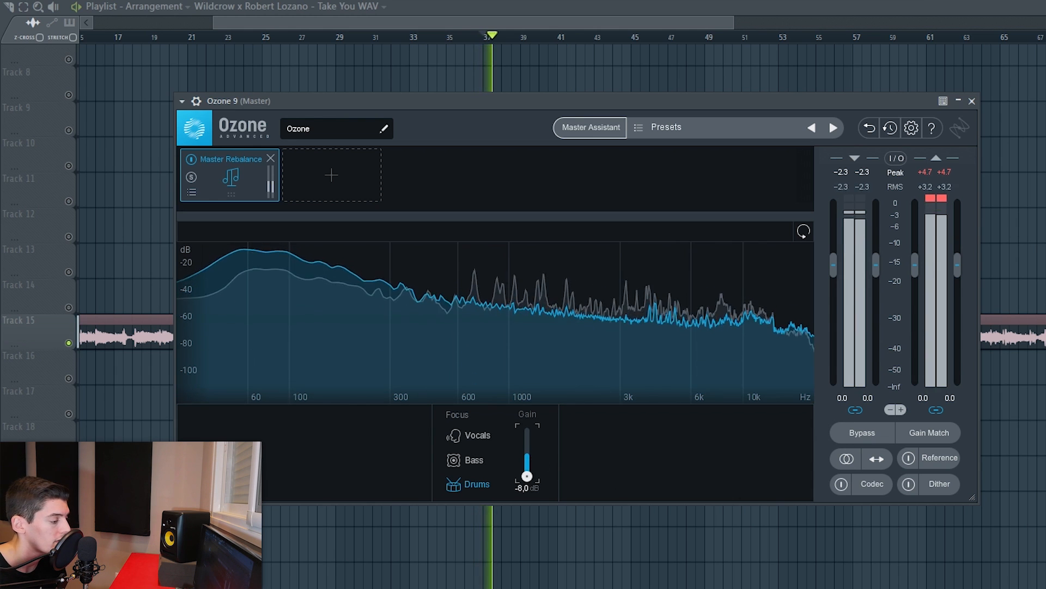
{"action": "left_click", "coordinate": [862, 433]}
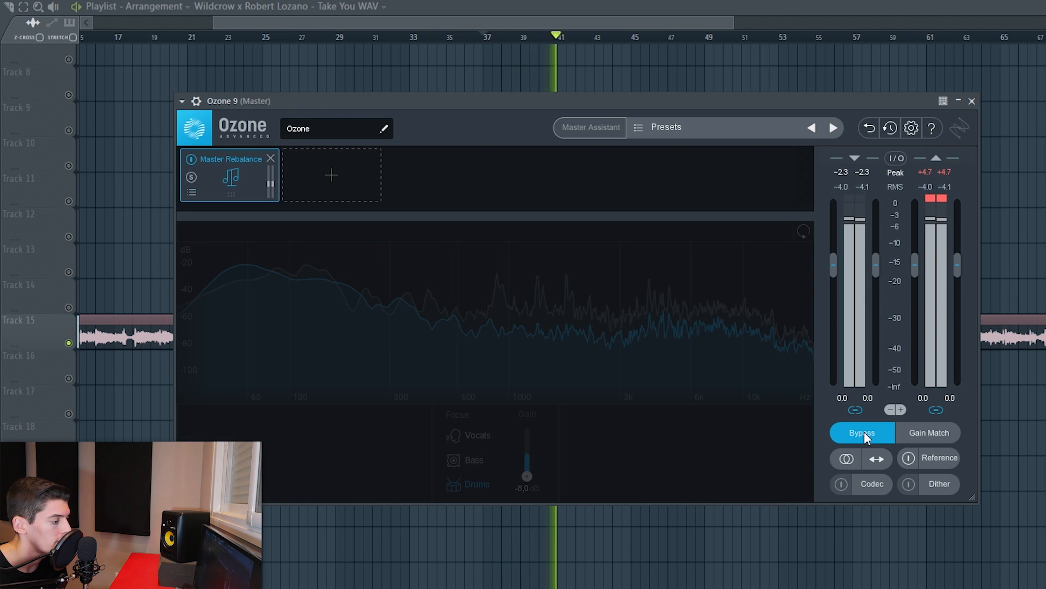
{"action": "left_click", "coordinate": [864, 433]}
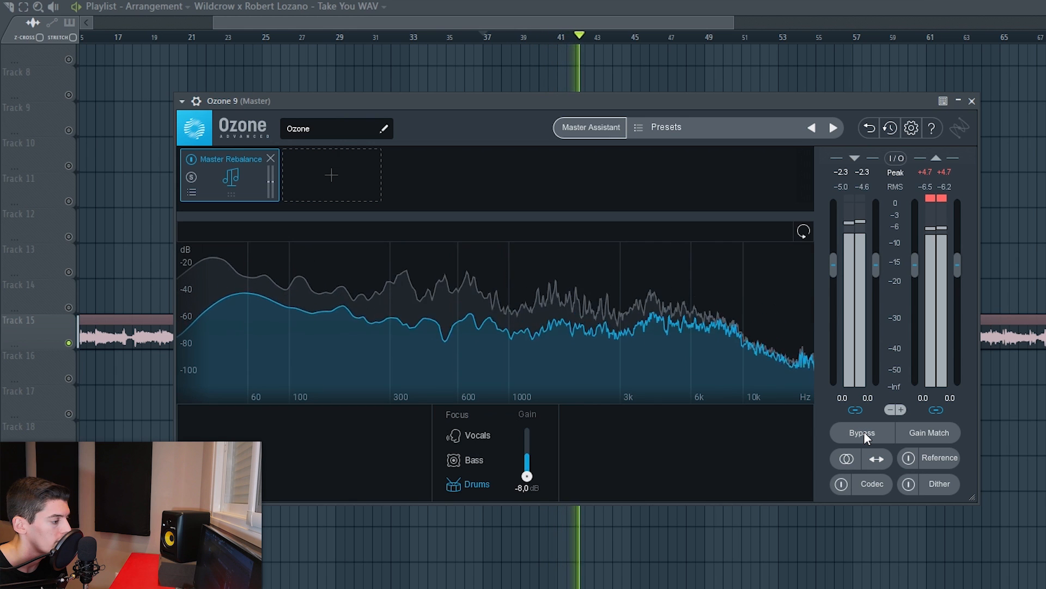
- Stop playback and open the Master Assistant setup in Ozone 9 with an empty signal chain
{"action": "key", "text": "space"}
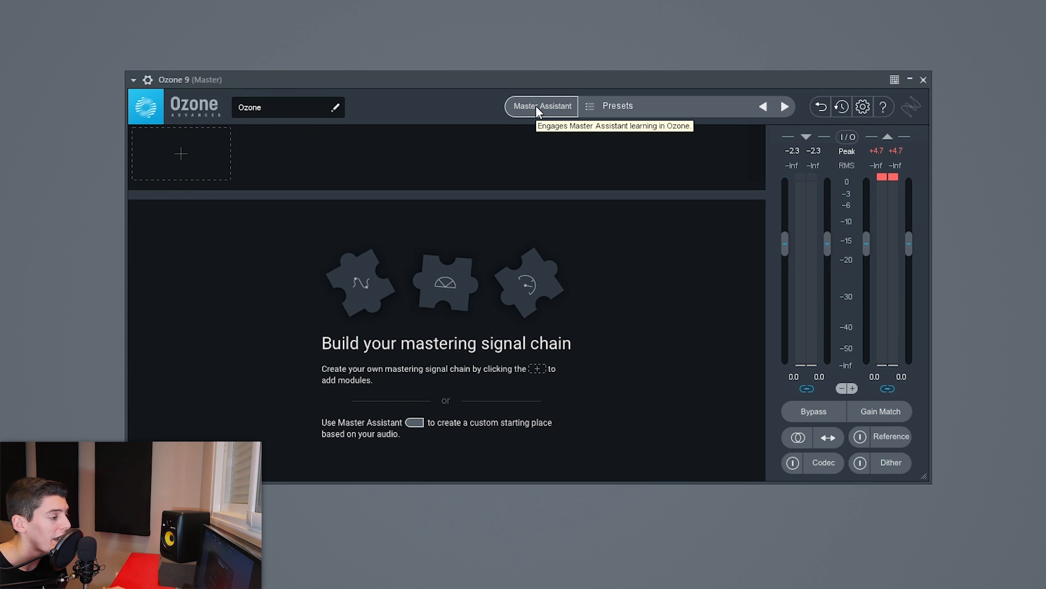
{"action": "left_click", "coordinate": [536, 109]}
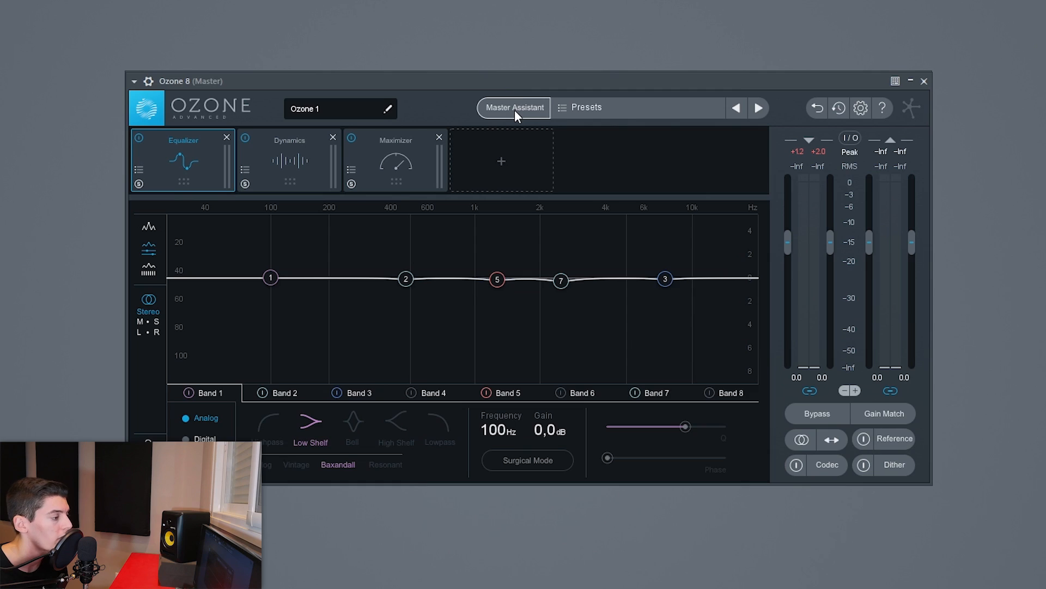
- Open the Master Assistant in Ozone 8 and try the CD and Reference targets, then the Low, Medium and High intensities for CD
{"action": "left_click", "coordinate": [515, 109]}
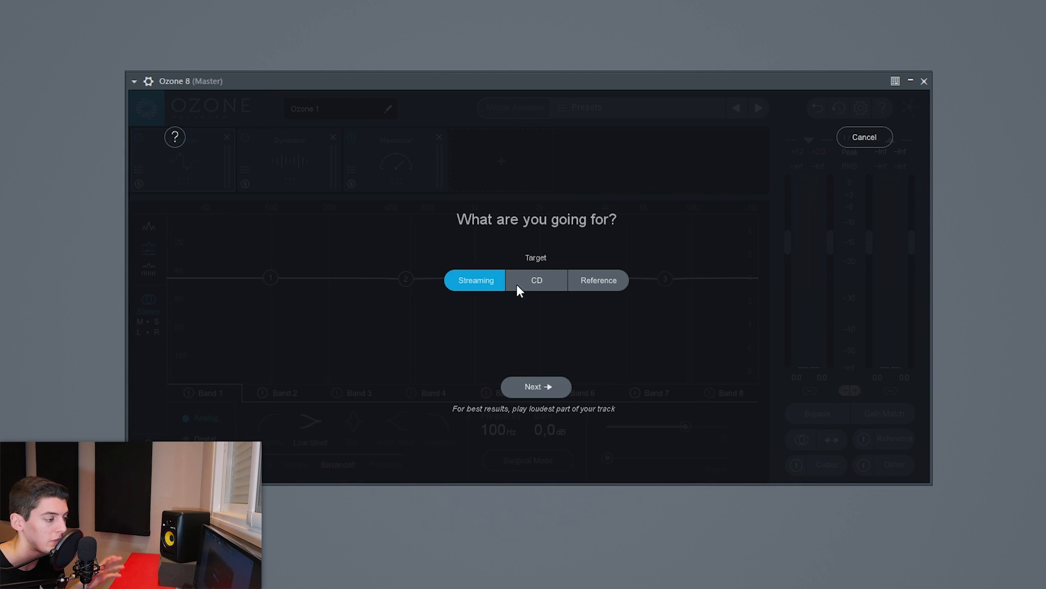
{"action": "left_click", "coordinate": [540, 280]}
{"action": "left_click", "coordinate": [586, 283]}
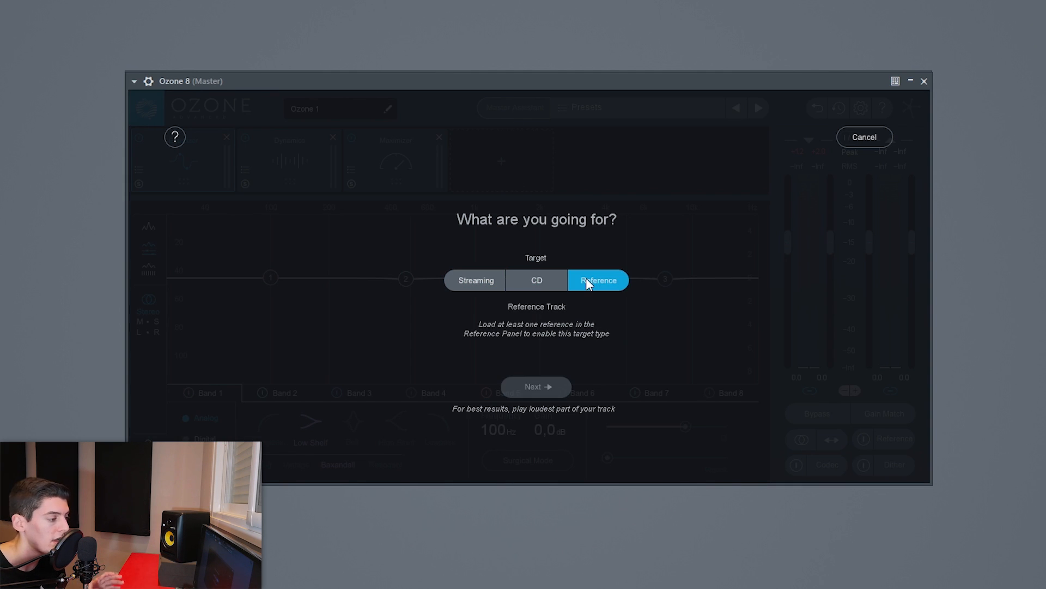
{"action": "left_click", "coordinate": [544, 279]}
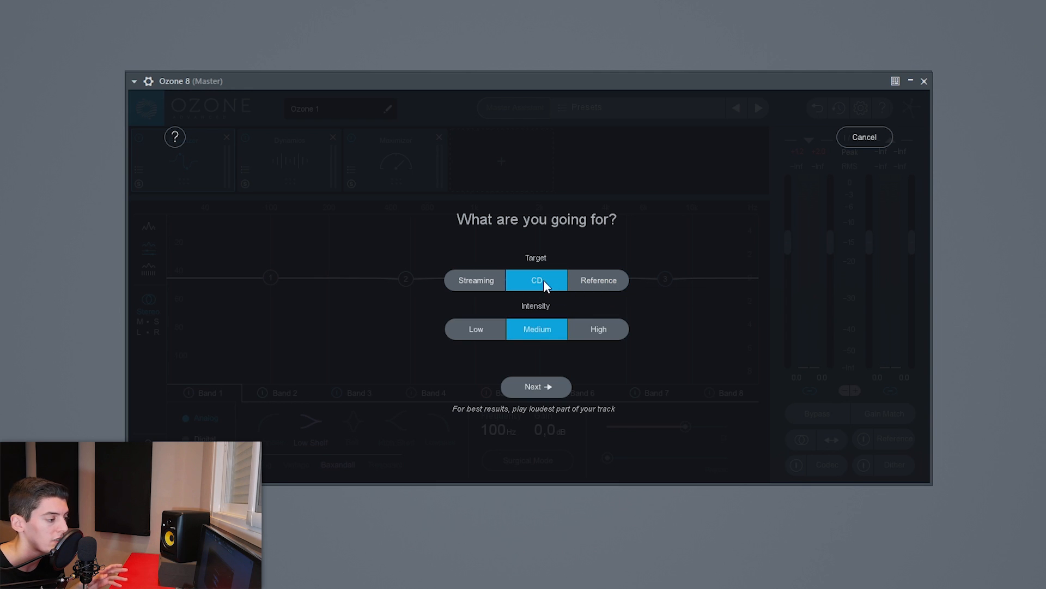
{"action": "left_click", "coordinate": [485, 333]}
{"action": "left_click", "coordinate": [545, 329]}
{"action": "left_click", "coordinate": [594, 329]}
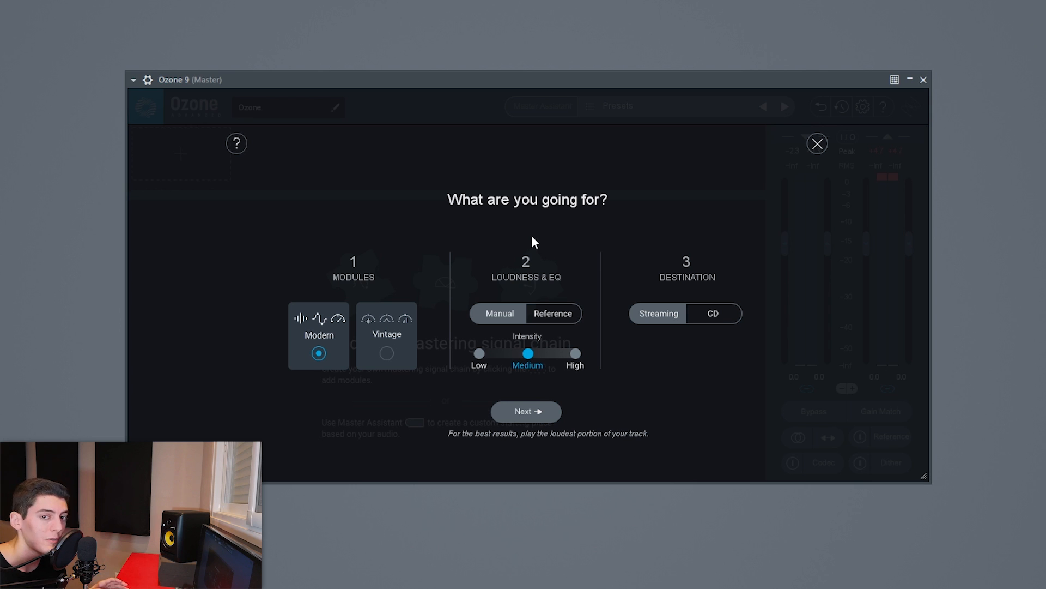
- In the Ozone 9 Master Assistant, alternate the module style between Vintage and Modern, finishing on Vintage
{"action": "left_click", "coordinate": [392, 355]}
{"action": "left_click", "coordinate": [315, 358]}
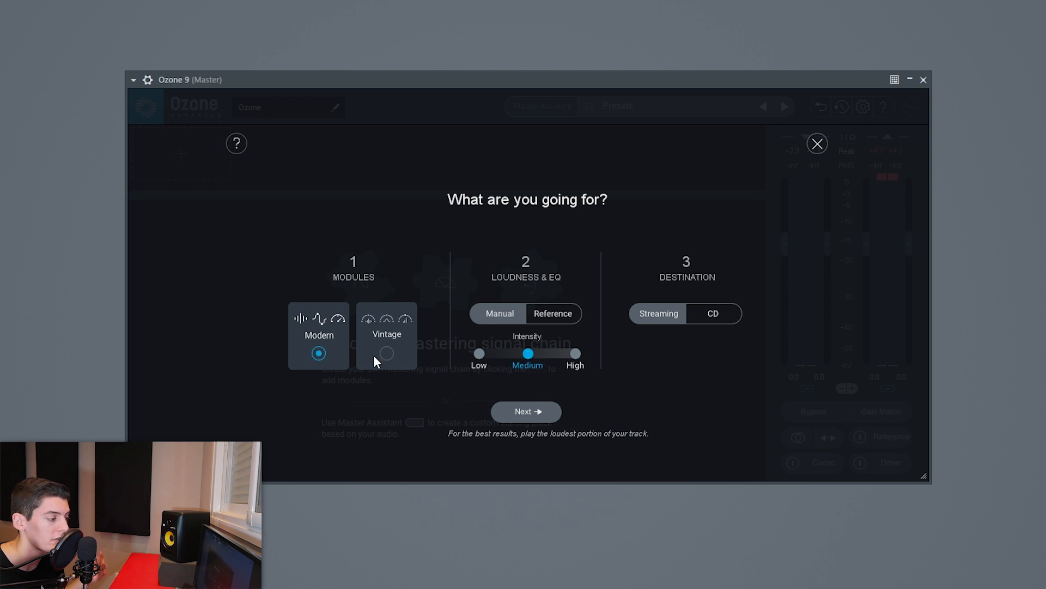
{"action": "left_click", "coordinate": [380, 355]}
{"action": "left_click", "coordinate": [320, 355]}
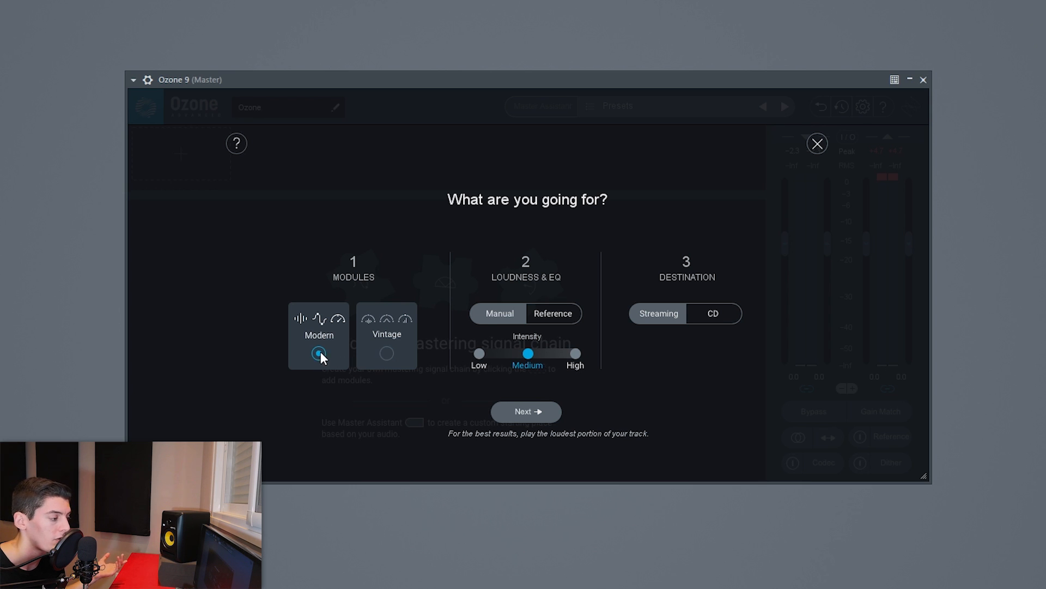
{"action": "left_click", "coordinate": [385, 354]}
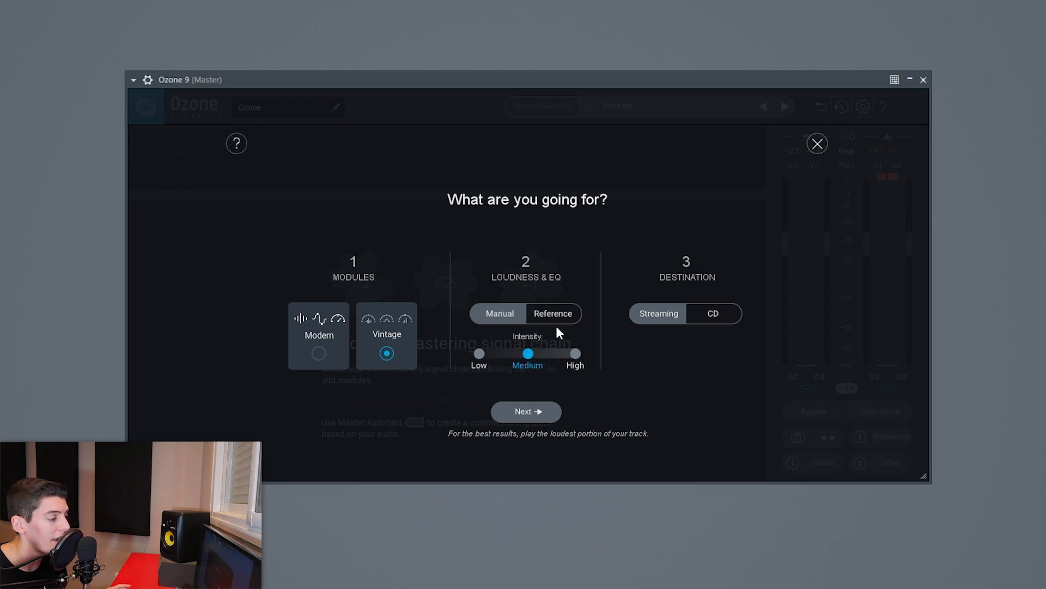
- Try the Reference option for Loudness & EQ, return it to Manual, and choose CD as the destination
{"action": "left_click", "coordinate": [563, 311]}
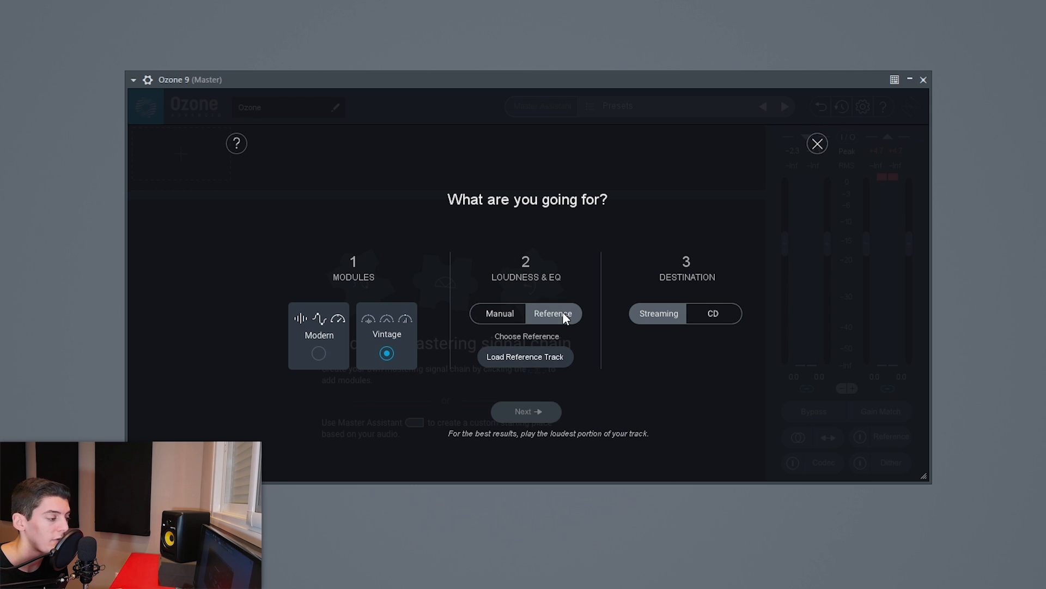
{"action": "left_click", "coordinate": [503, 311]}
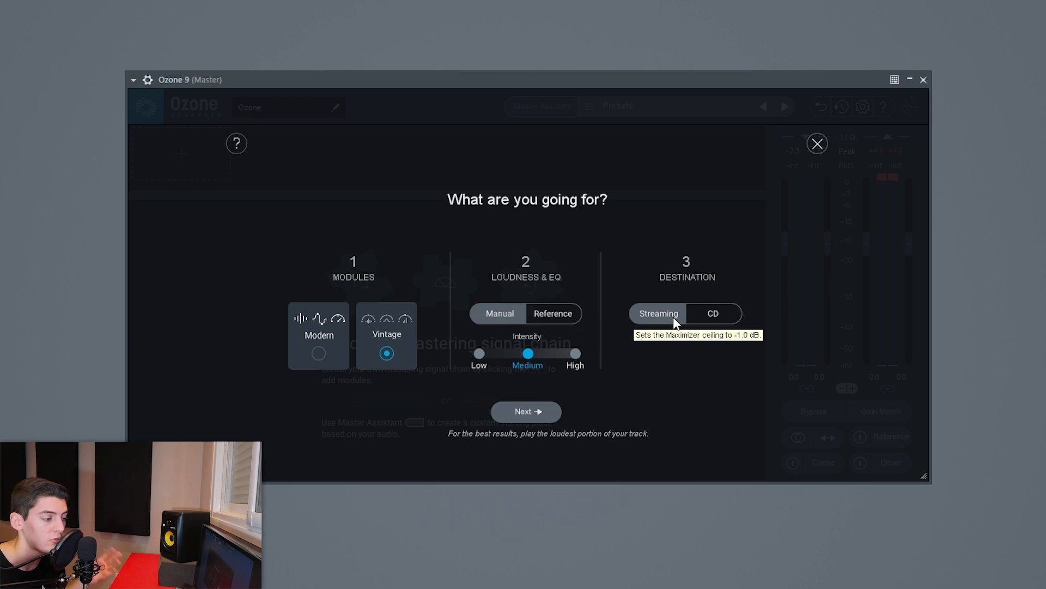
{"action": "left_click", "coordinate": [710, 318]}
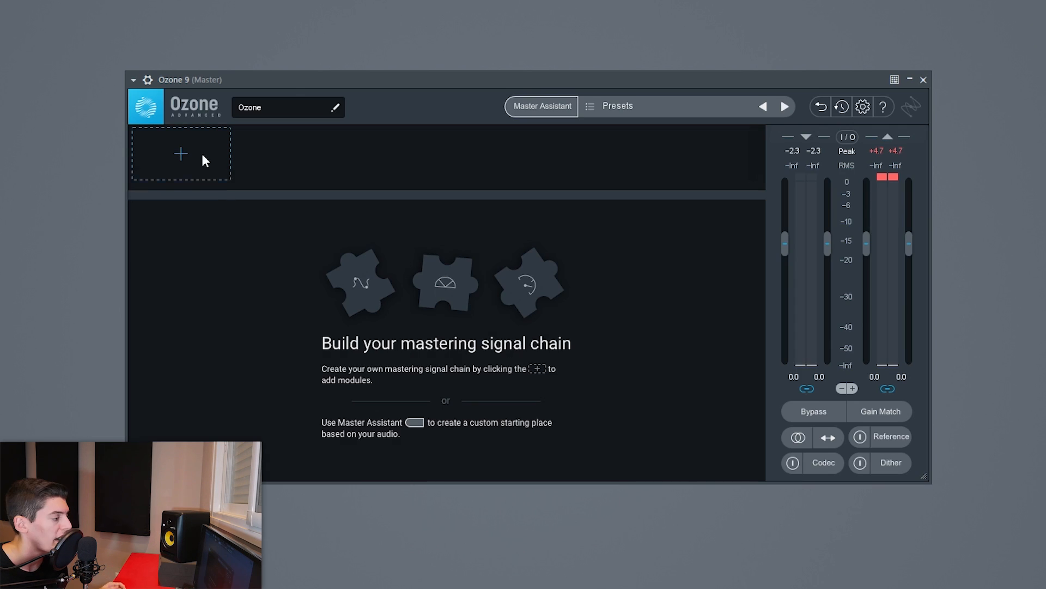
- Add the Imager module to the empty Ozone 9 signal chain
{"action": "left_click", "coordinate": [201, 152]}
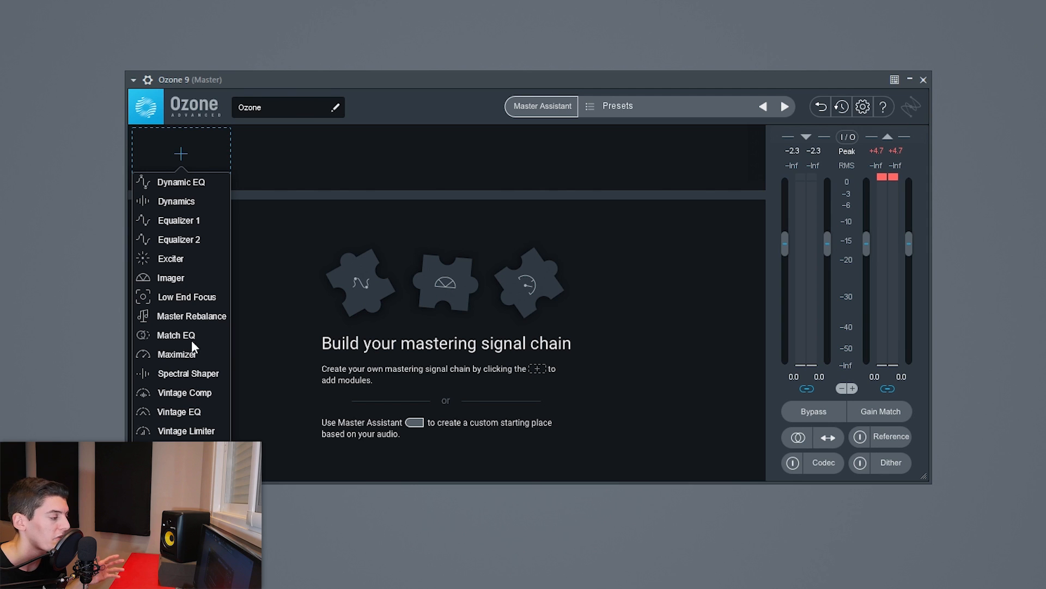
{"action": "left_click", "coordinate": [170, 282]}
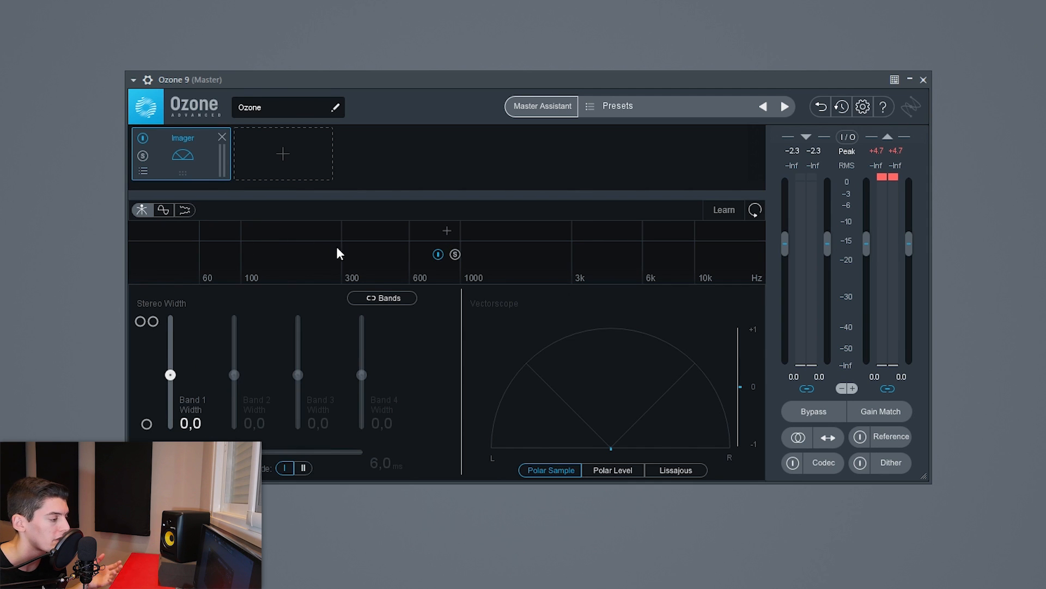